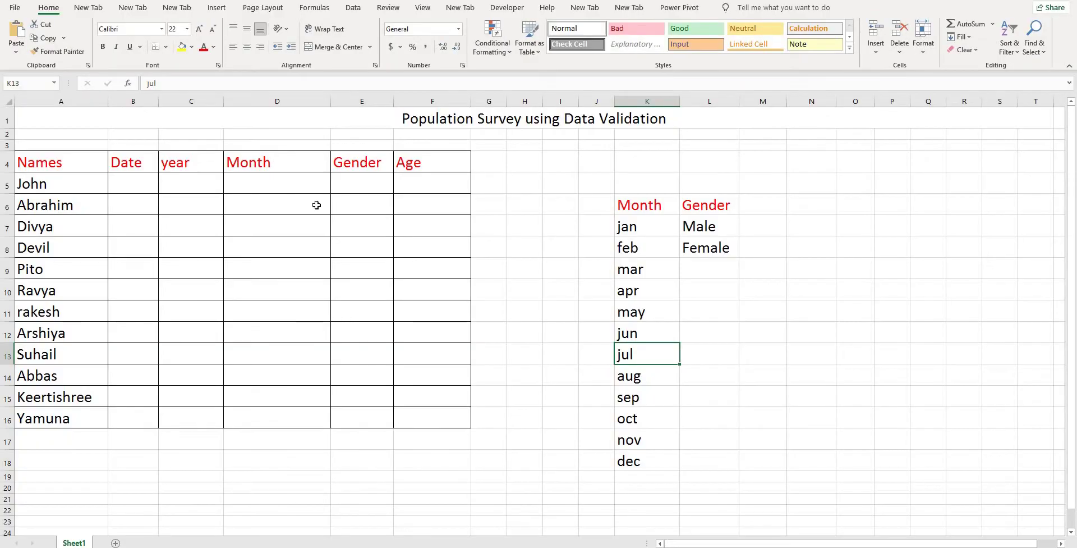
Select John's Date cell B5 on the Population Survey sheet and bring up the Data ribbon tools
left_click(317, 123)
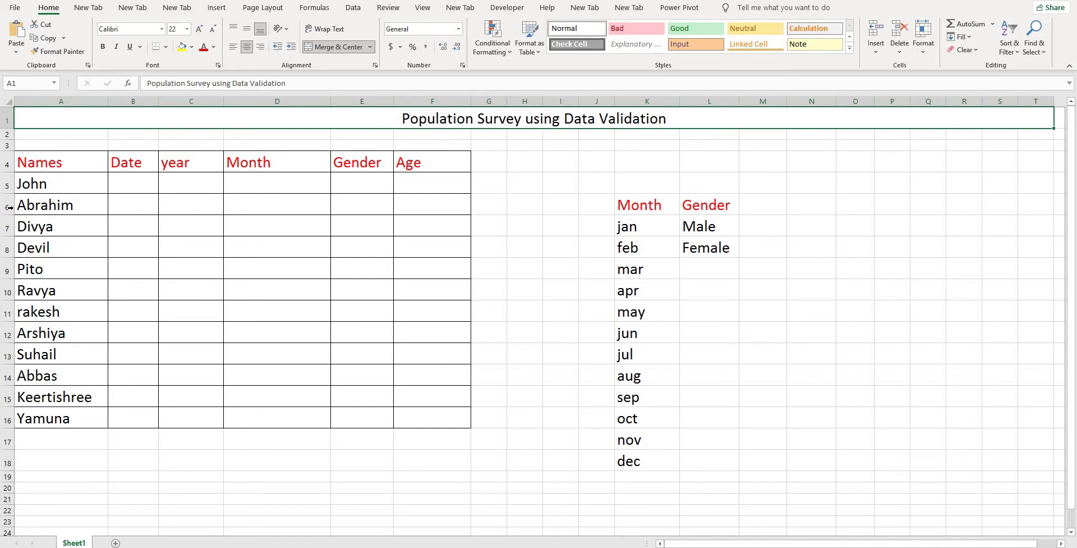
left_click(138, 183)
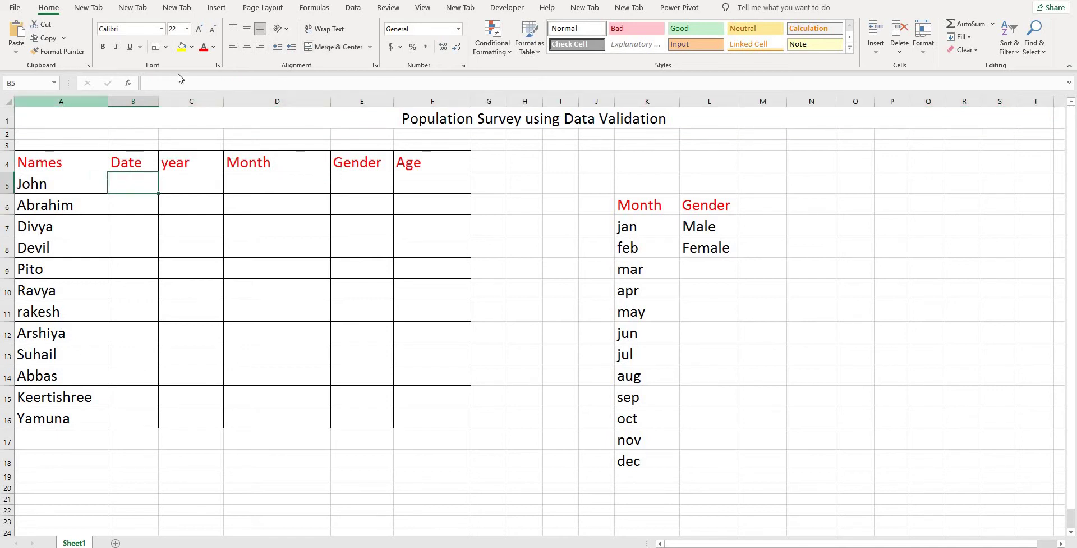
left_click(344, 11)
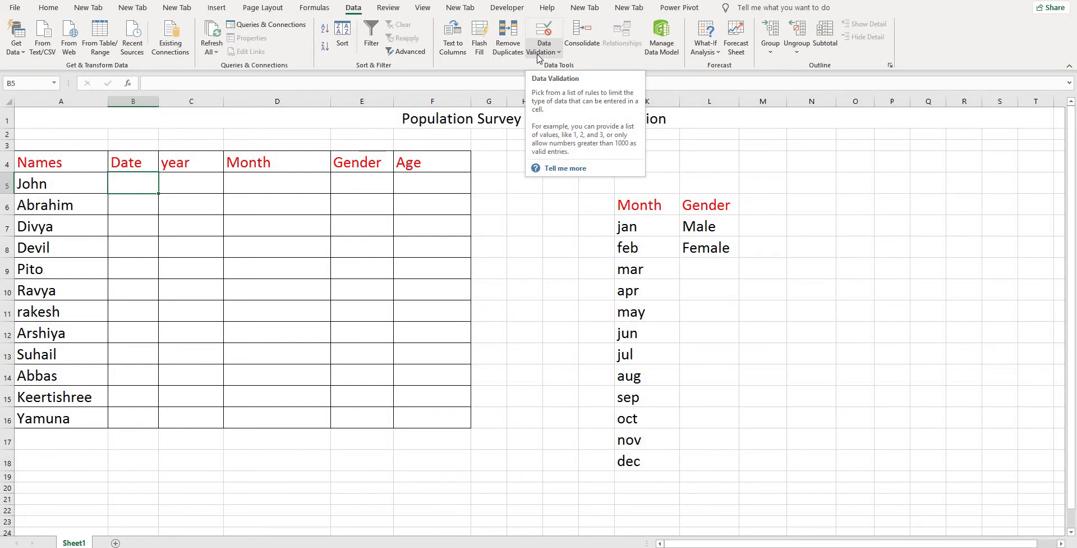
Select the Date cells B5:B16 and open the Data Validation dialog with Alt+A+V+V
left_click(537, 56)
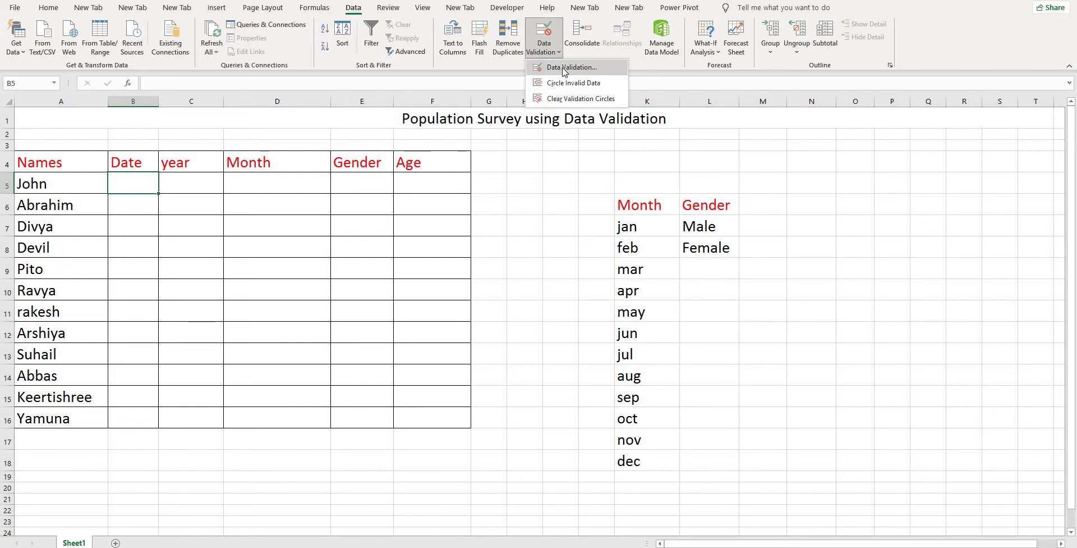
left_click(513, 242)
mouse_move(142, 178)
left_mouse_down()
mouse_move(163, 421)
mouse_move(150, 422)
left_mouse_up()
left_click(132, 180)
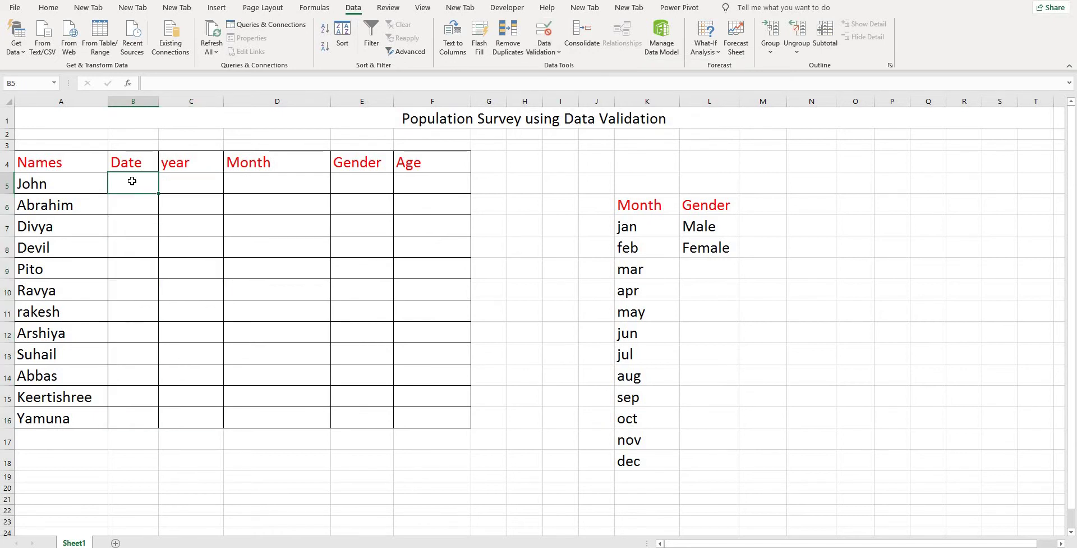
key("ctrl+shift+Down")
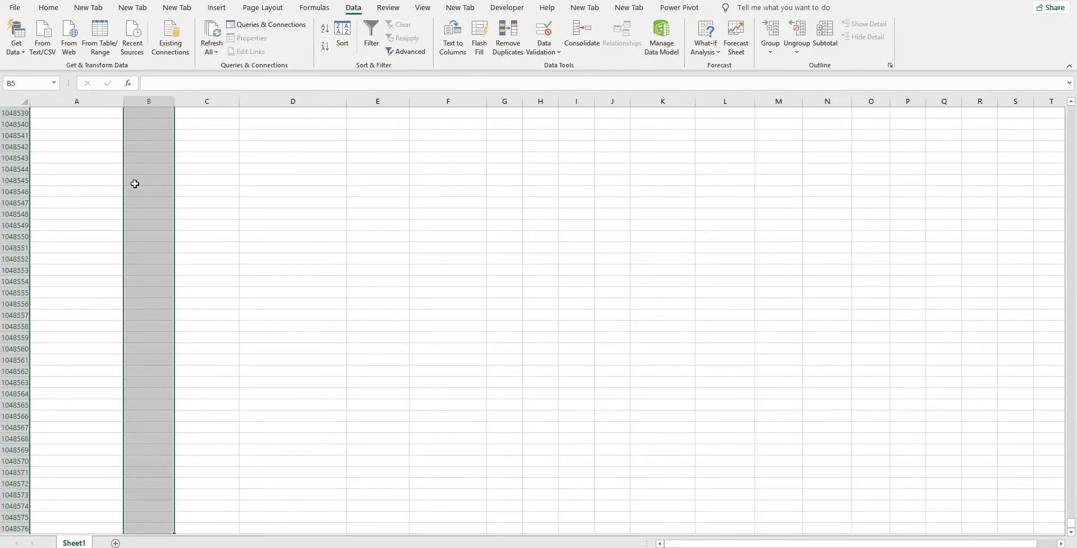
key("ctrl+shift+Up")
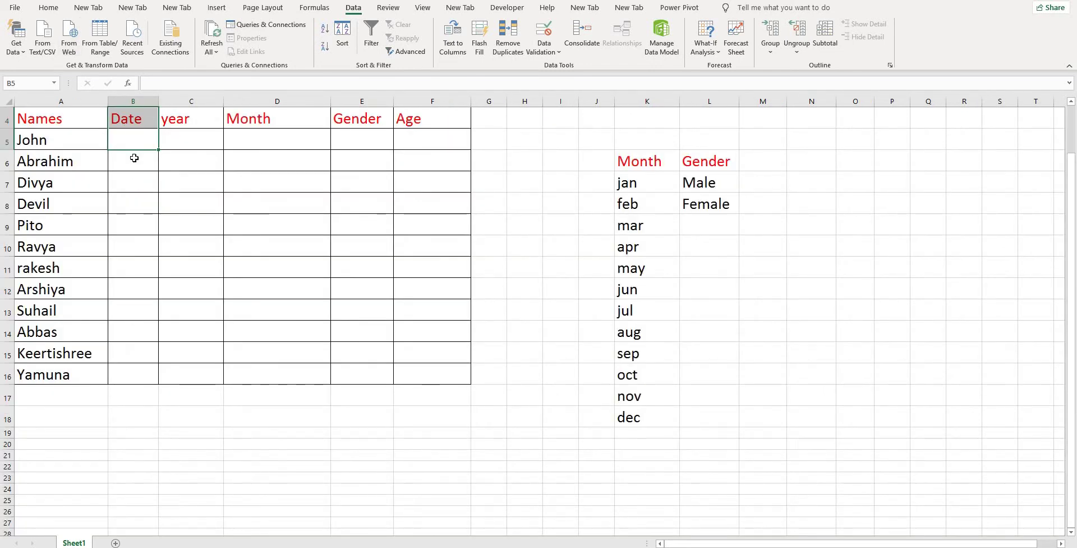
key("Down")
left_click_drag(132, 136, 144, 372)
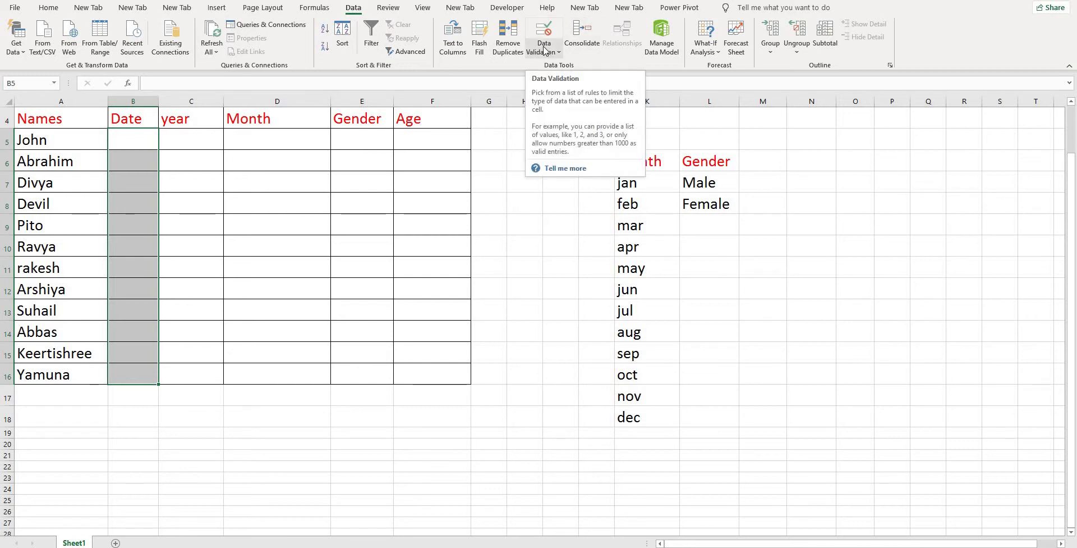
left_click(544, 50)
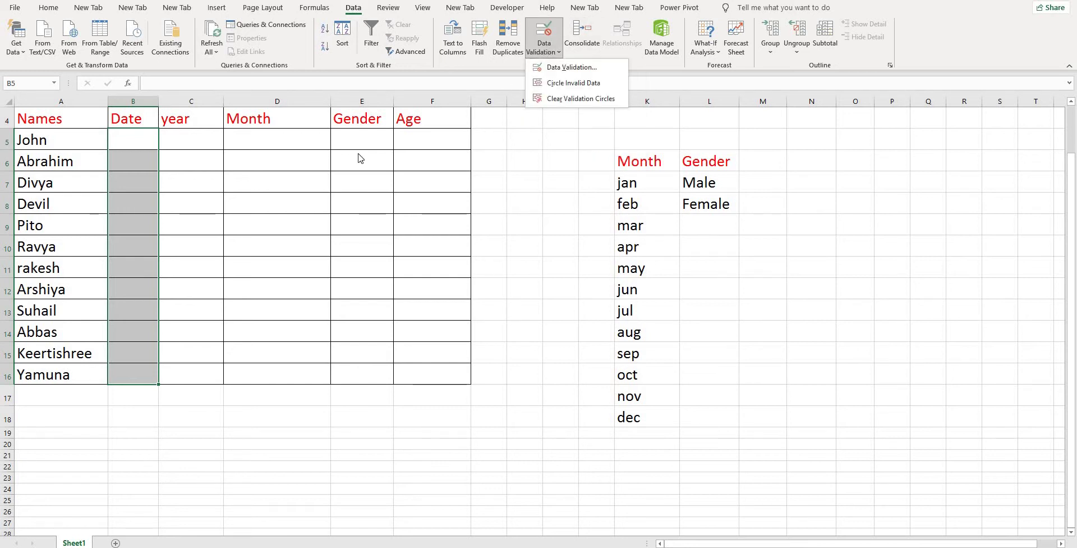
left_click(127, 142)
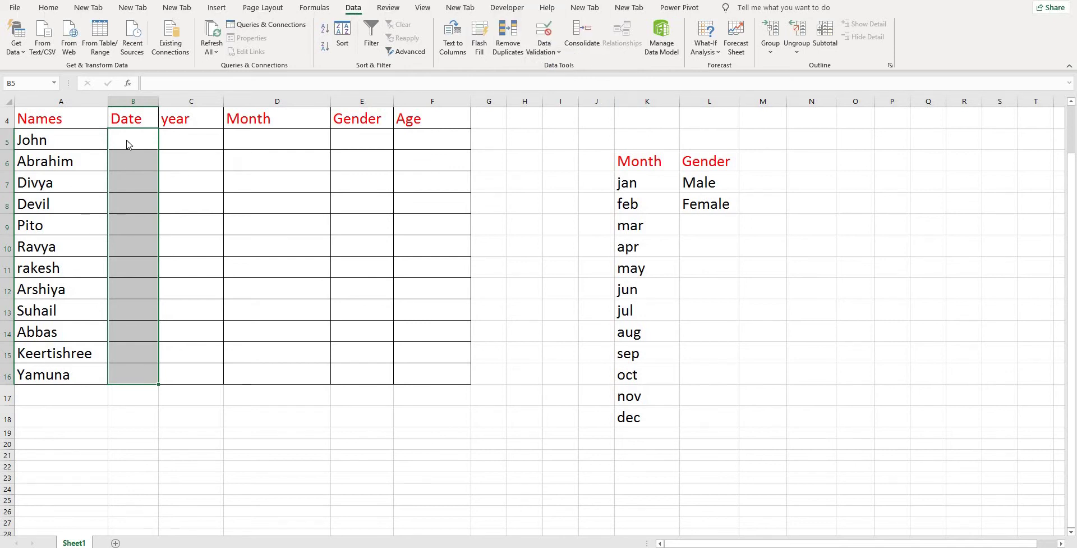
key("alt+a+v+v")
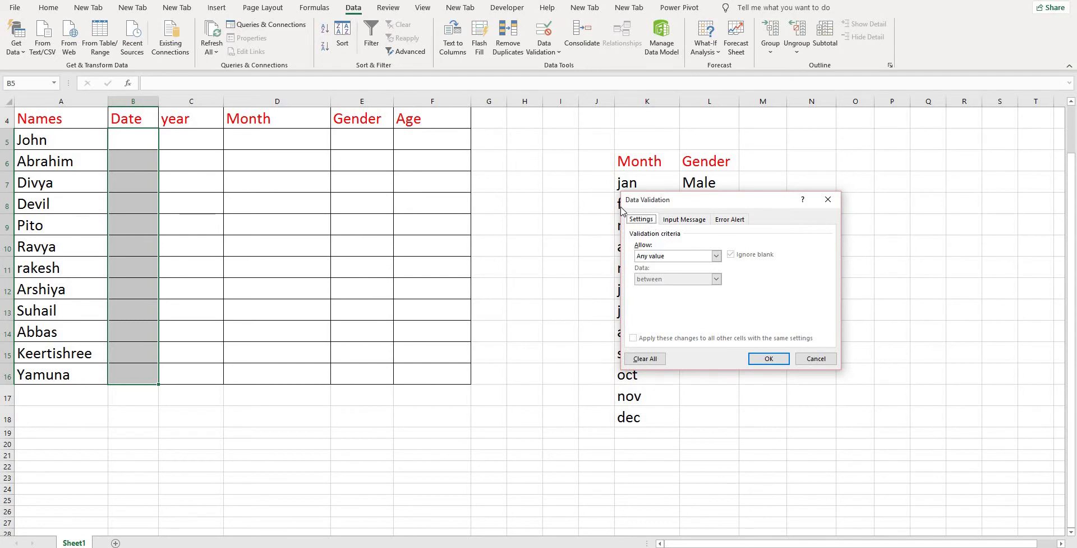
Allow only dates between 1 and 15 in the Date cells' validation criteria
left_click_drag(631, 205, 477, 194)
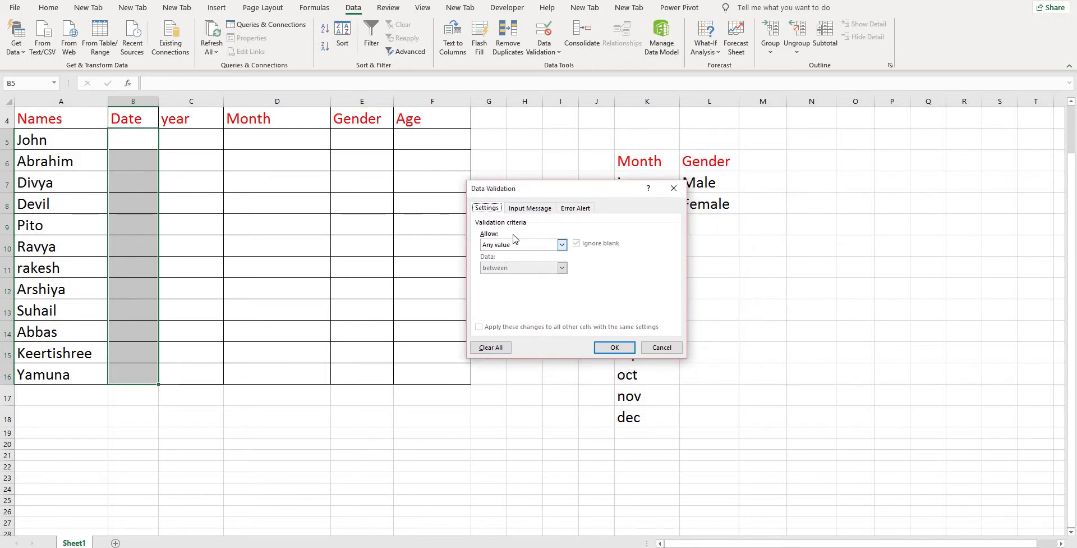
left_click(562, 244)
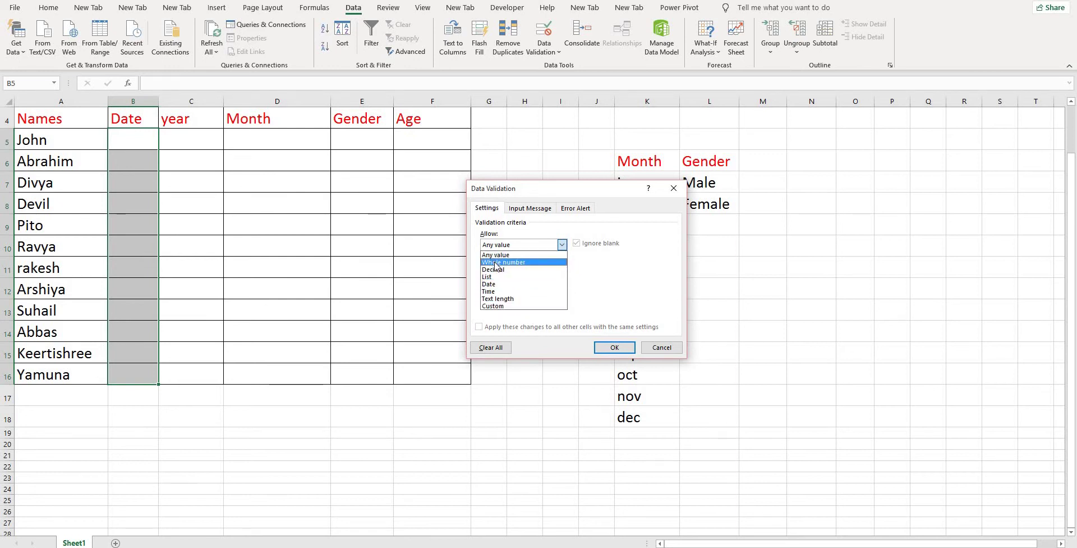
left_click(504, 284)
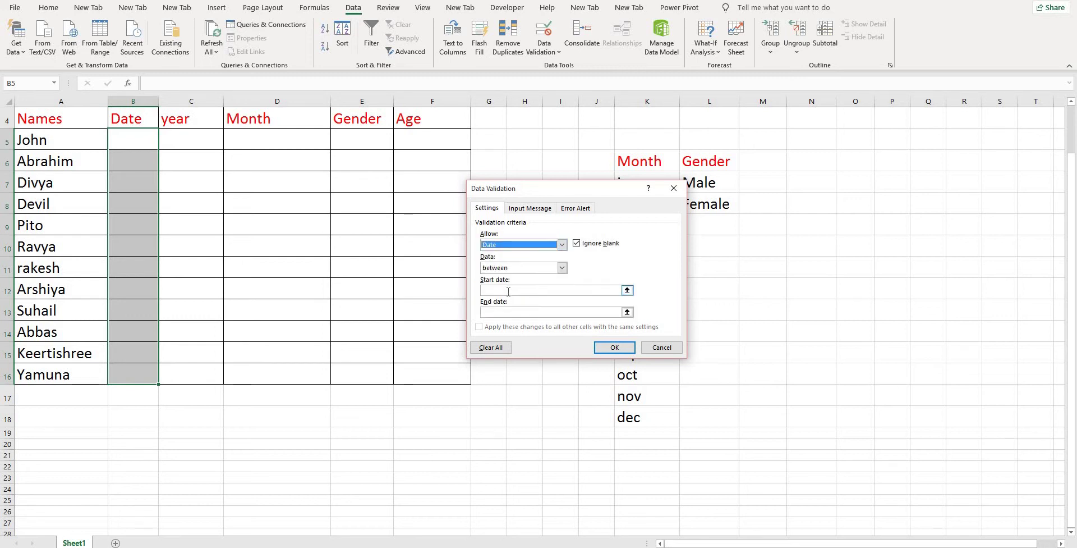
left_click(508, 292)
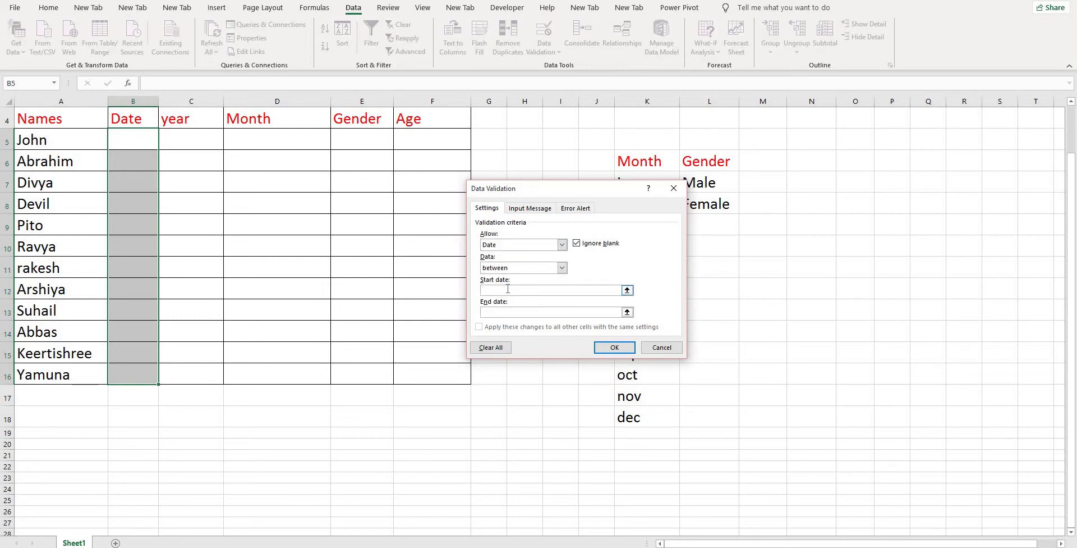
type("1")
key("Tab")
type("5")
left_click(566, 272)
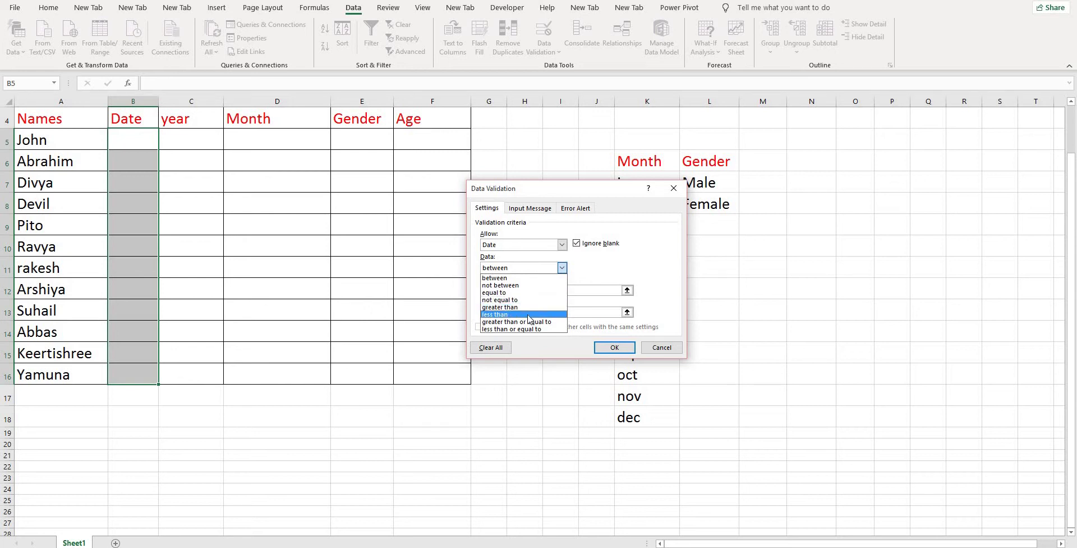
left_click(508, 279)
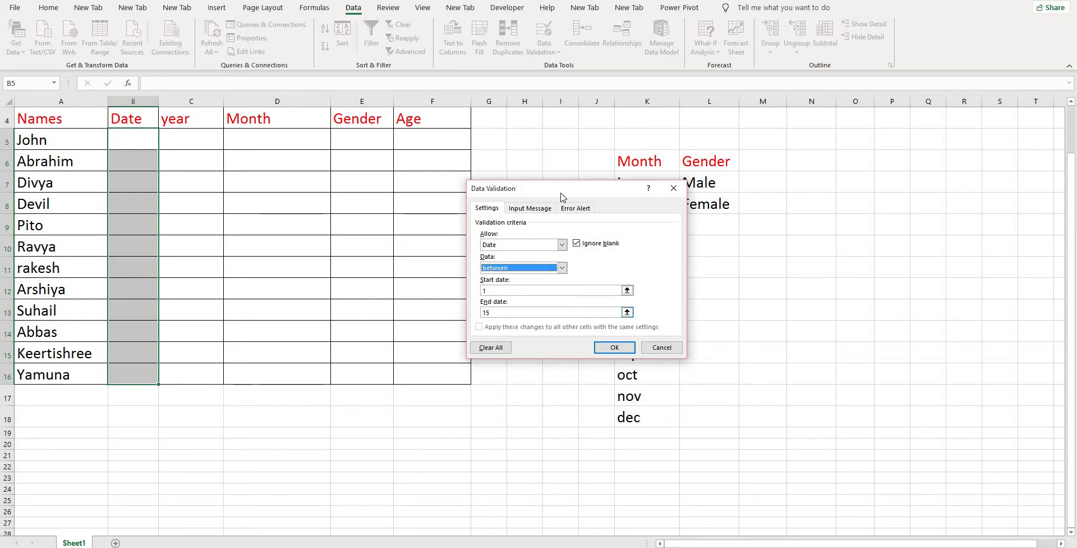
left_click(527, 213)
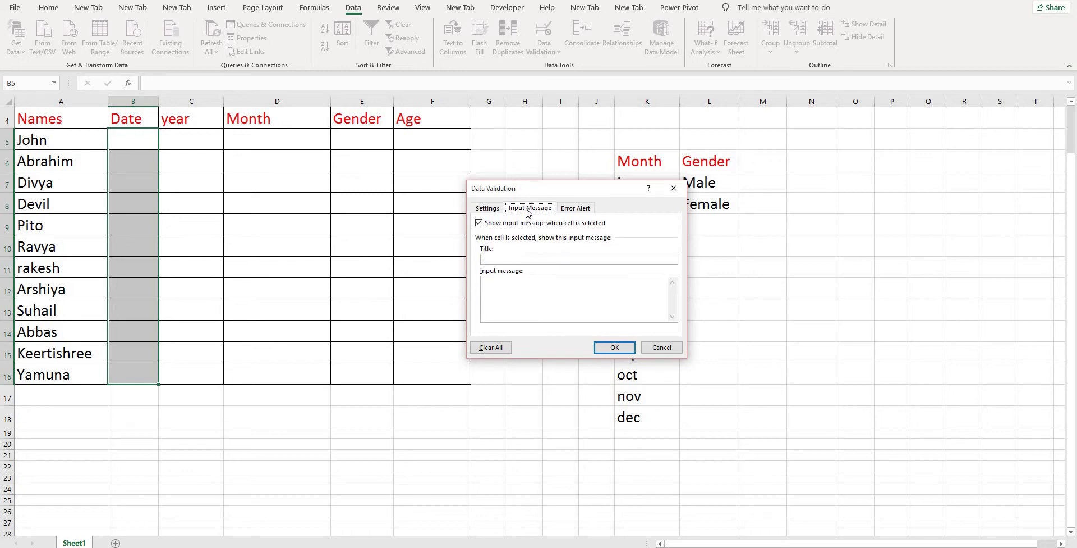
Add the input prompt 'date' / 'enter date' and the error message 'Alert', then apply the rule
left_click(492, 260)
left_click(520, 291)
type("r date")
left_click(573, 212)
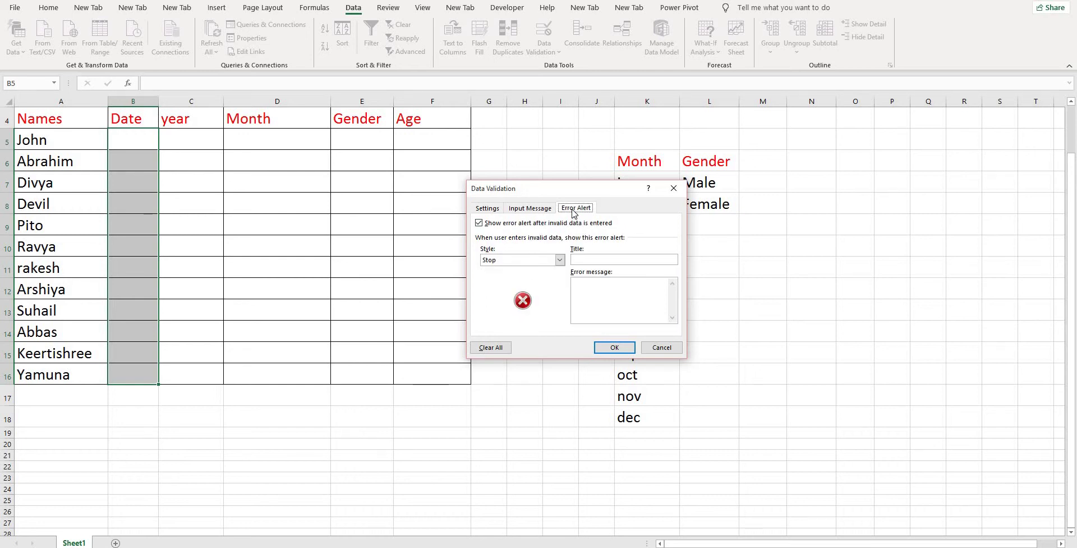
left_click(591, 291)
type("Alert")
left_click(614, 348)
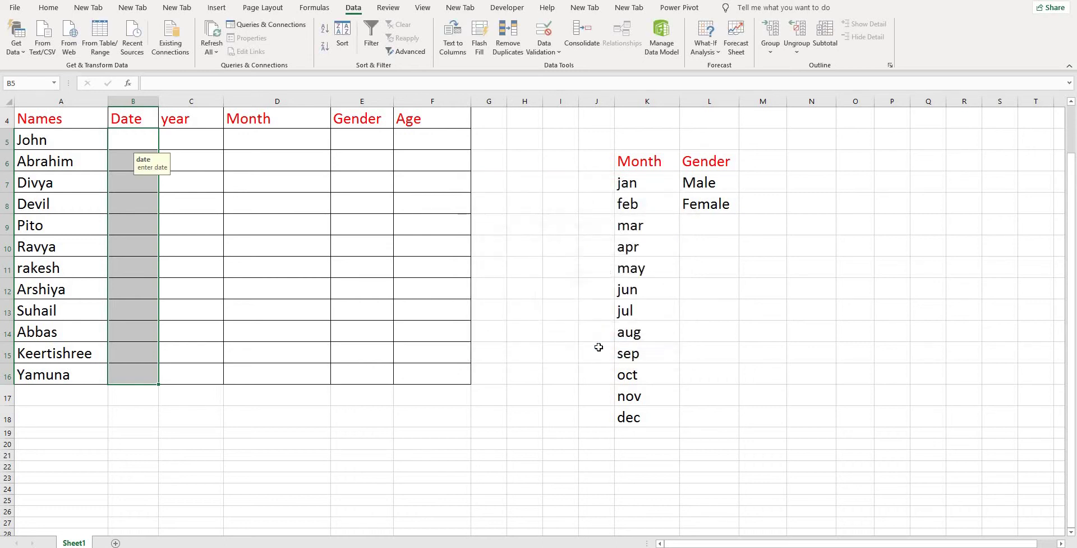
Test the Date rule in B5 with 1, 15 and 20, triggering the error alert for 20
left_click(206, 188)
left_click(138, 139)
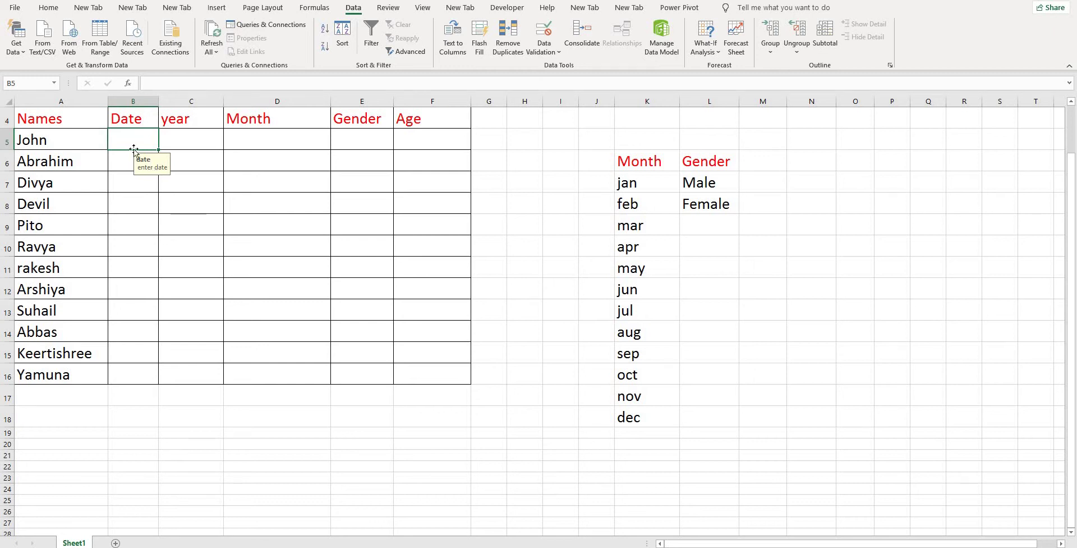
type("1")
key("Return")
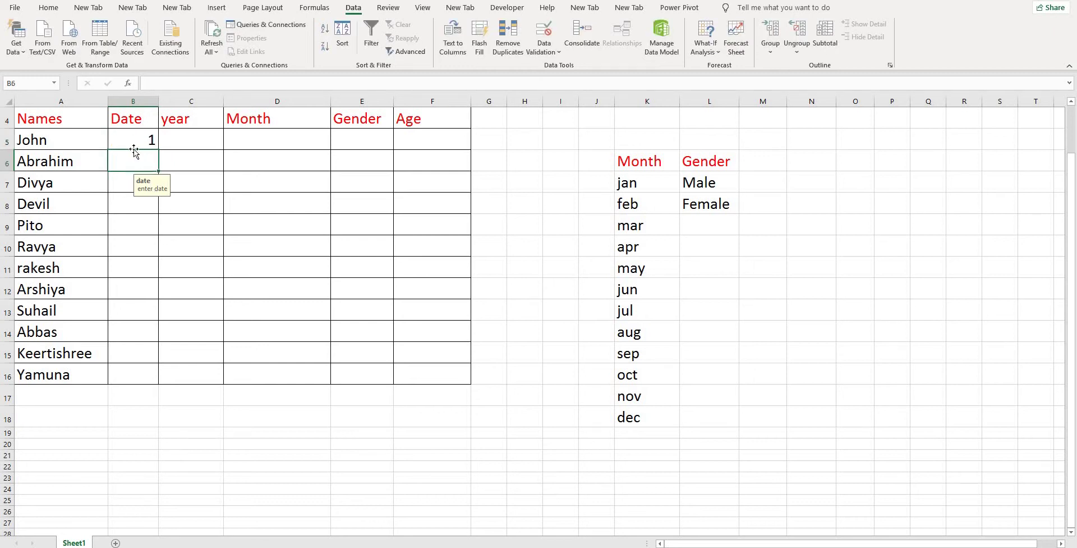
key("Up")
type("15")
key("Return")
key("Up")
type("20")
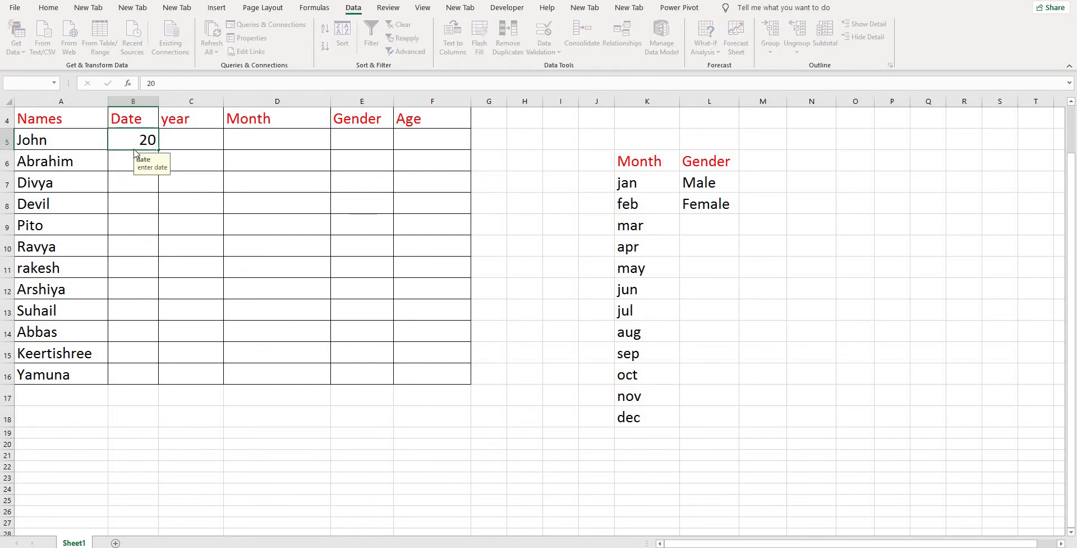
key("Return")
key("Tab")
key("Tab")
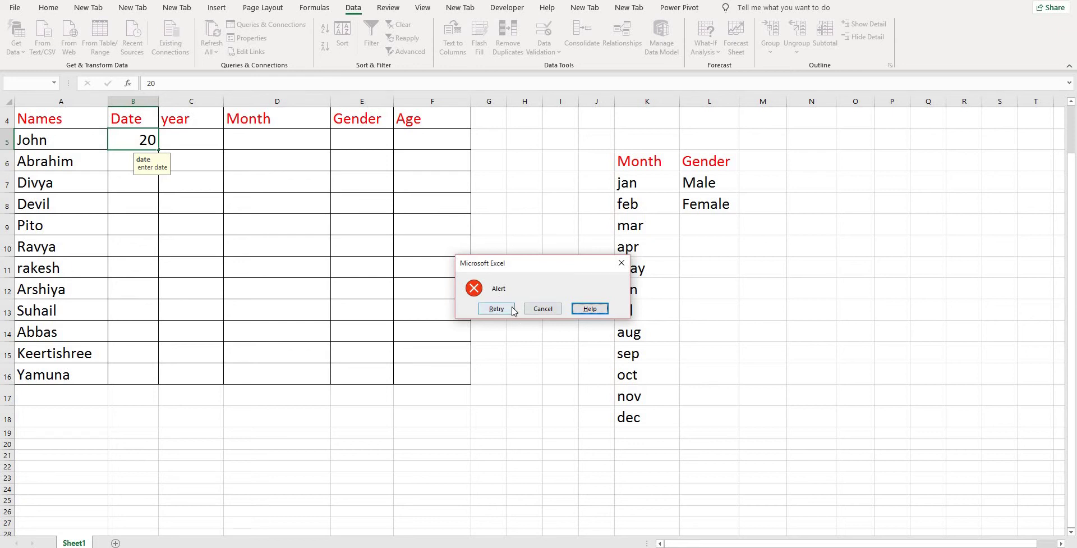
Retry the rejected entry, clearing B5 and entering the valid date 12
left_click(508, 308)
key("BackSpace")
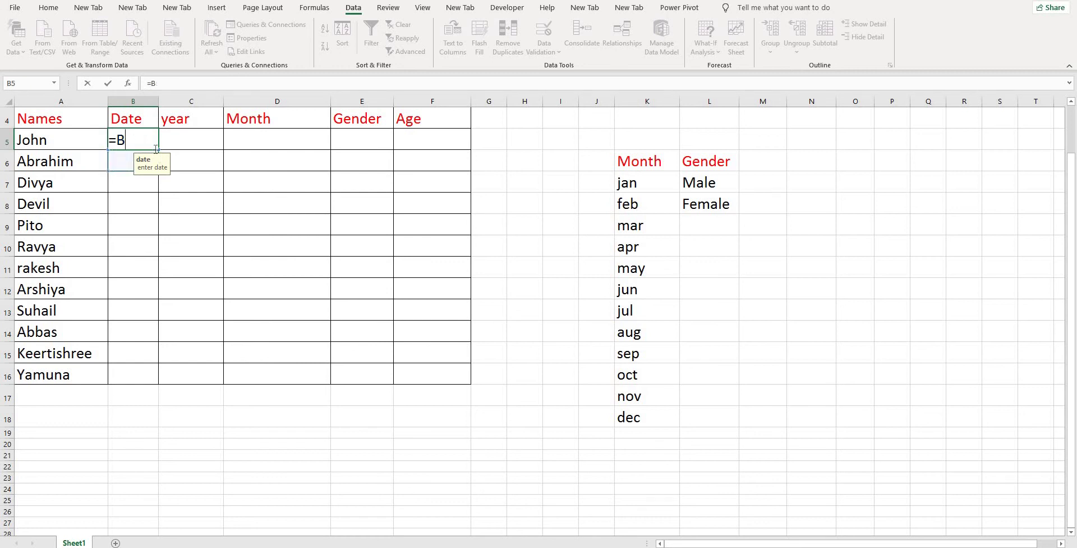
key("BackSpace")
key("BackSpace")
type("2")
left_click(190, 142)
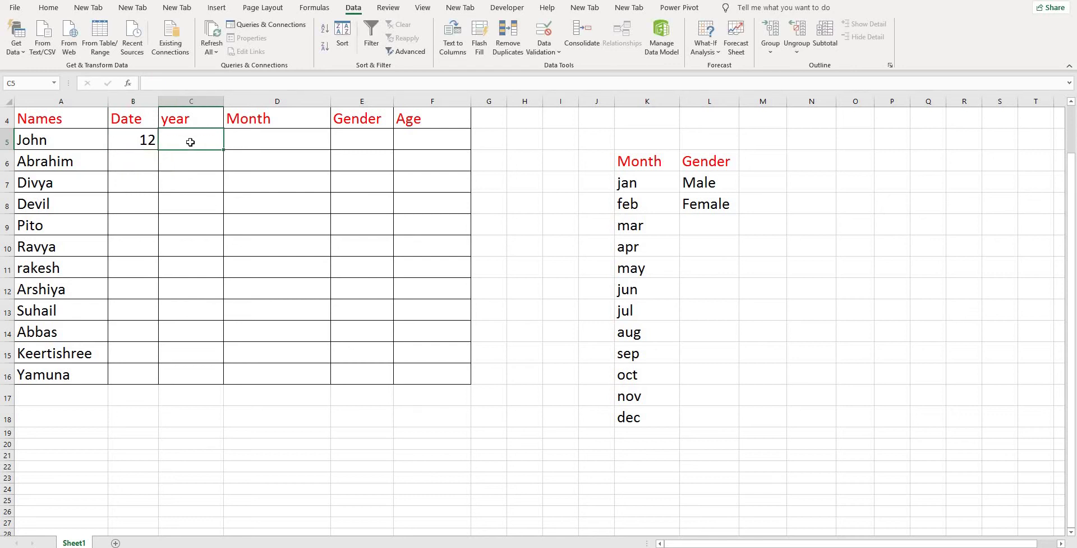
Restrict the year cells C5:C16 to whole numbers with a minimum of 1997
left_click_drag(190, 142, 219, 372)
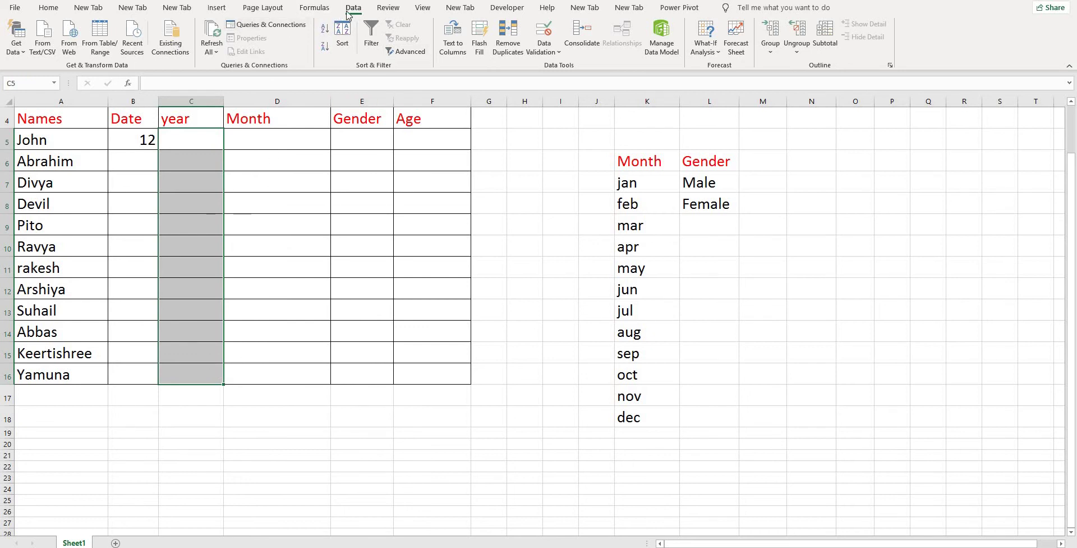
left_click(541, 45)
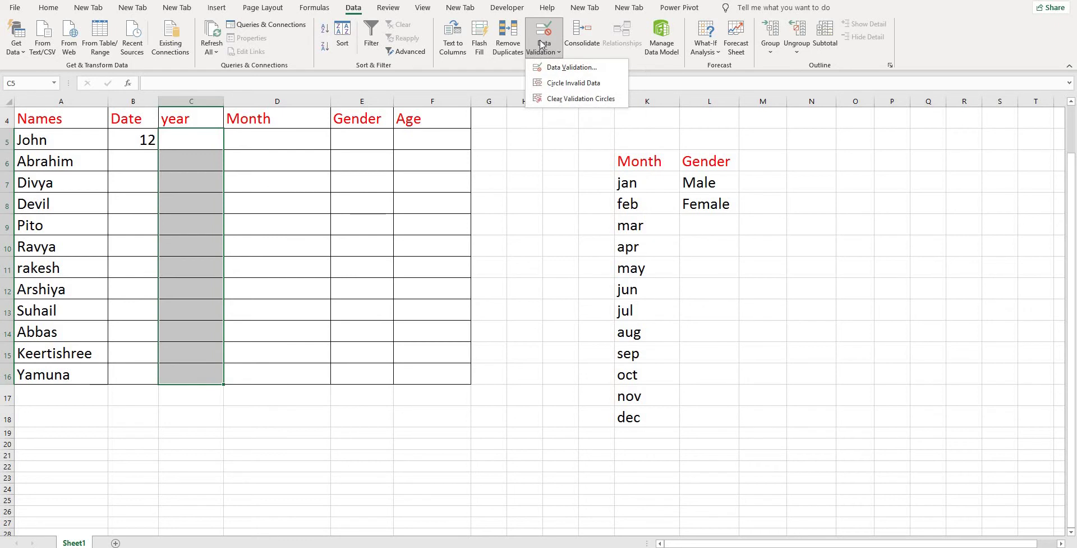
left_click(566, 67)
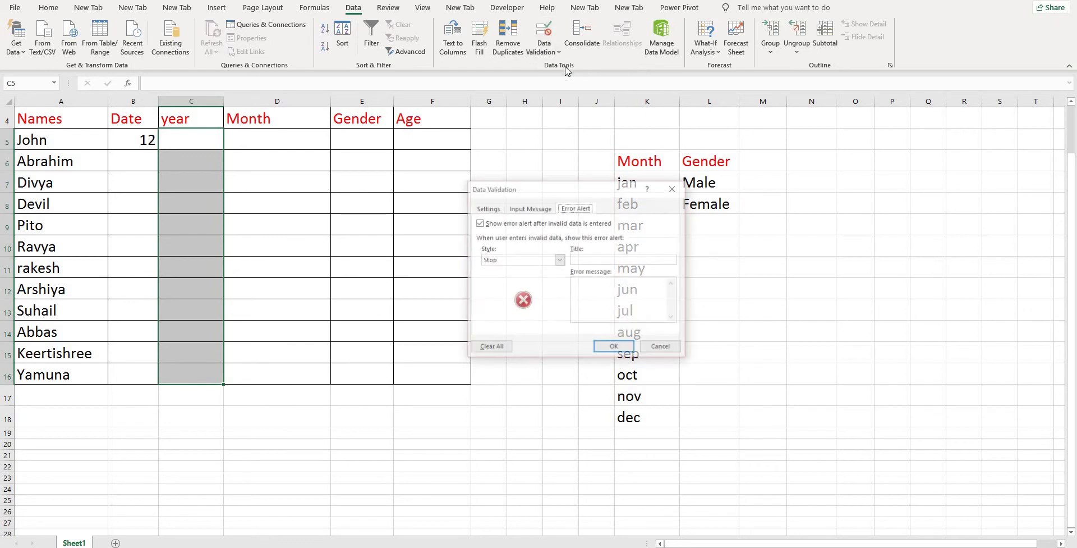
left_click(494, 212)
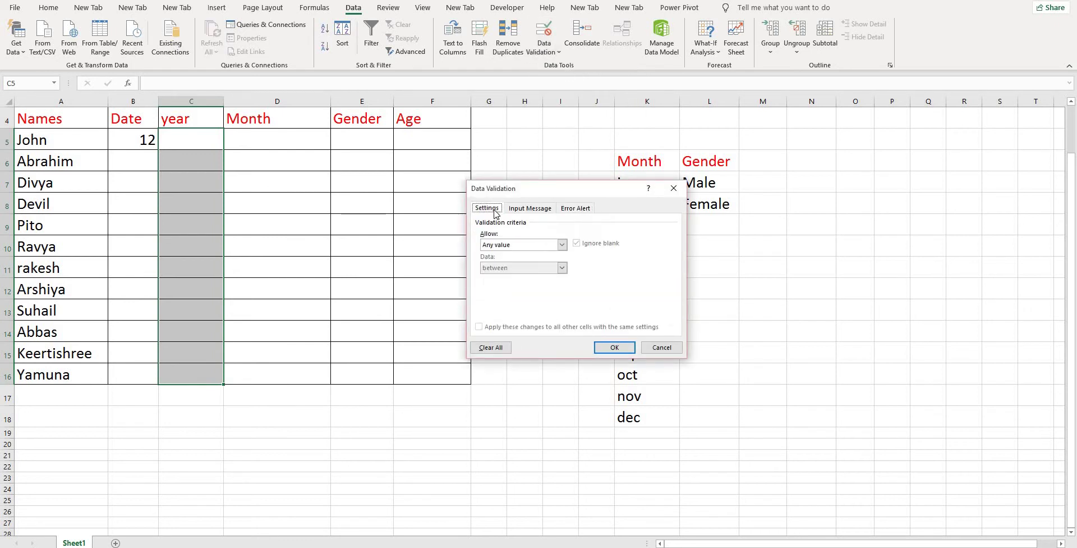
left_click(561, 245)
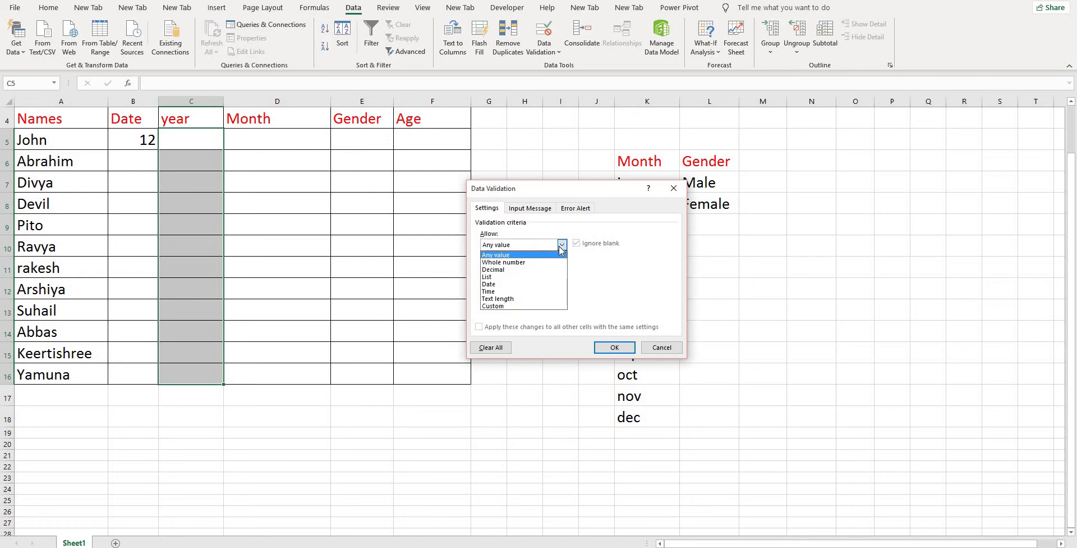
left_click(523, 262)
left_click(514, 290)
type("2021")
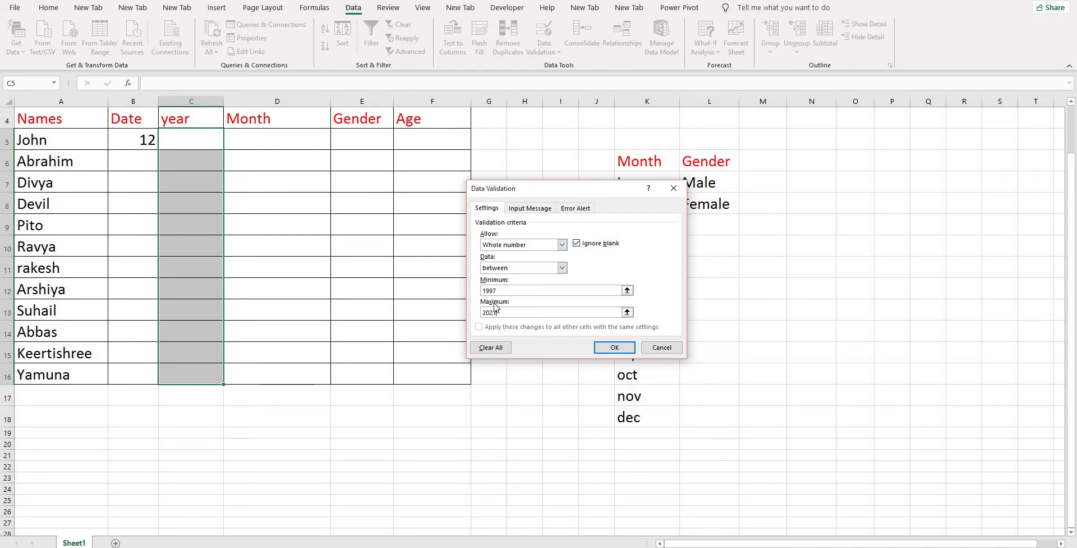
Add the input prompt 'year' / 'enter year' and the error message 'alert', then apply the rule
left_click(527, 209)
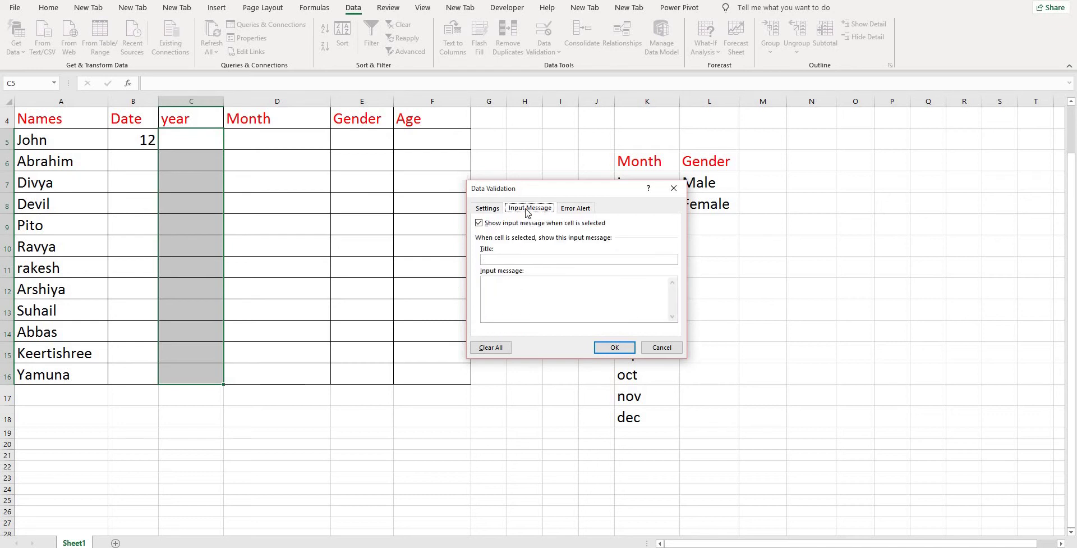
left_click(521, 260)
type("year")
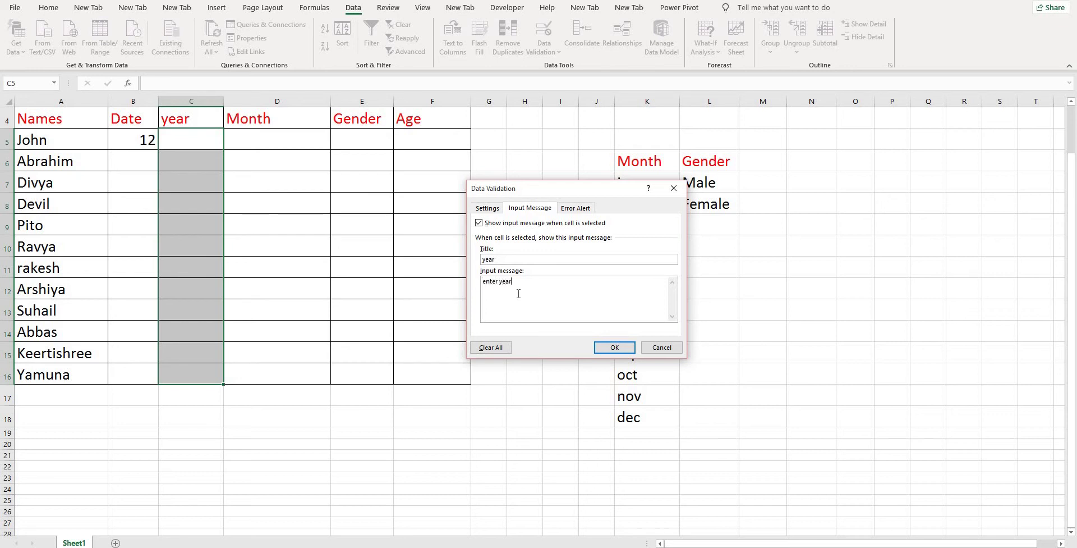
left_click(580, 209)
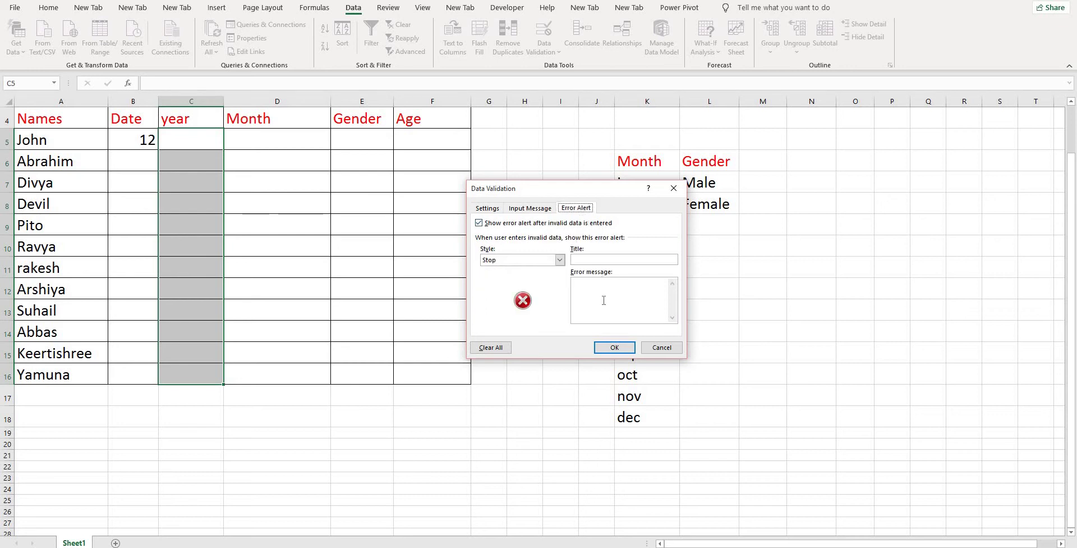
left_click(601, 296)
type("alert")
left_click(614, 347)
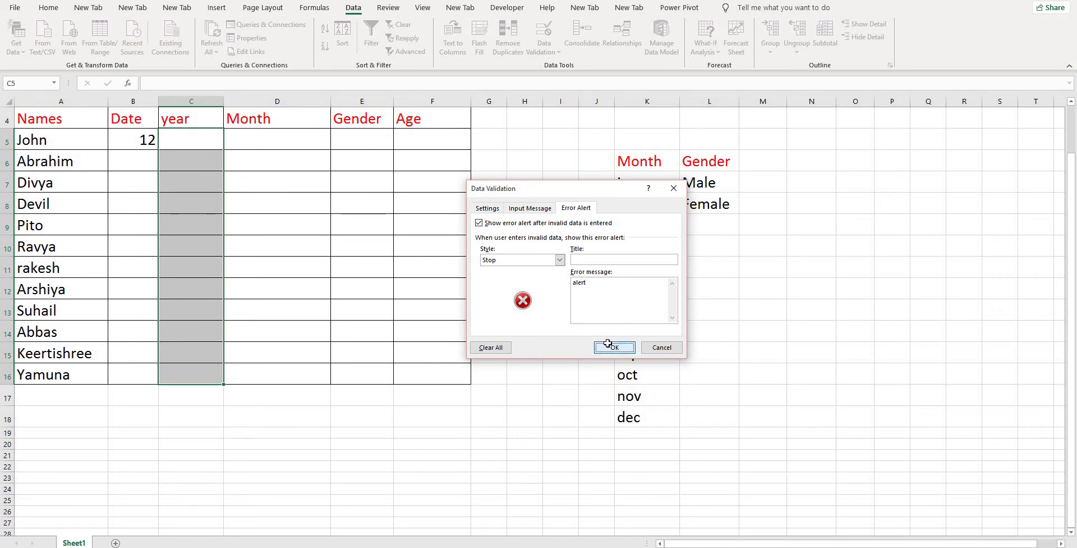
Try the years 1997, 1998 and 2000 in cell C5
left_click(190, 144)
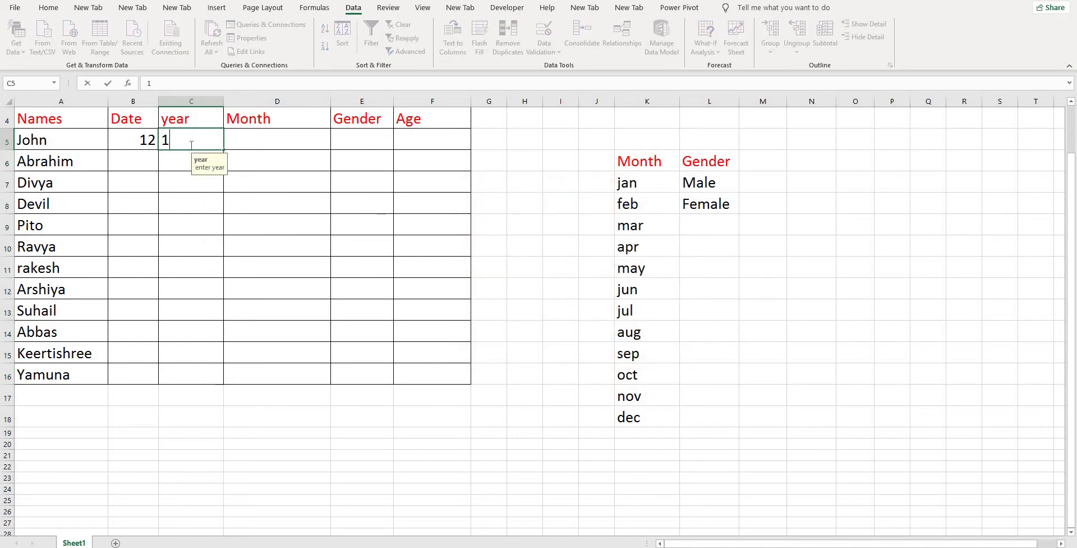
type("1997")
key("ctrl+Return")
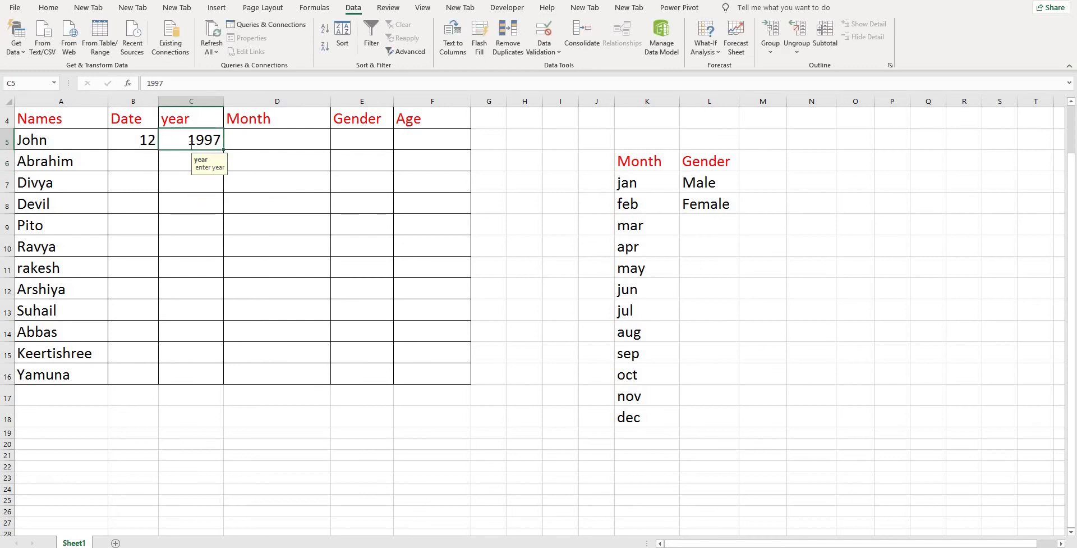
type("1998")
key("Up")
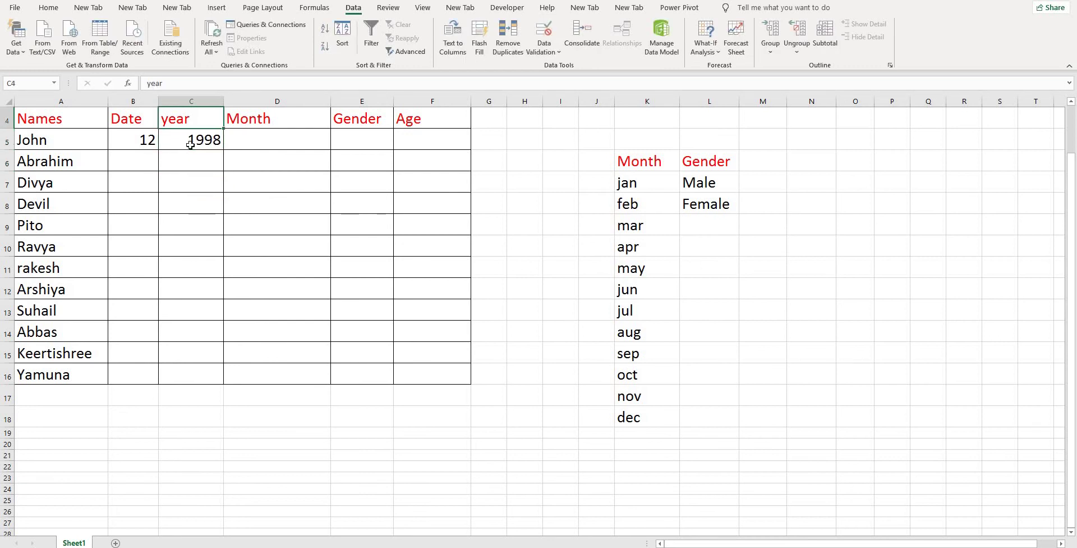
left_click(190, 145)
type("2000")
key("Return")
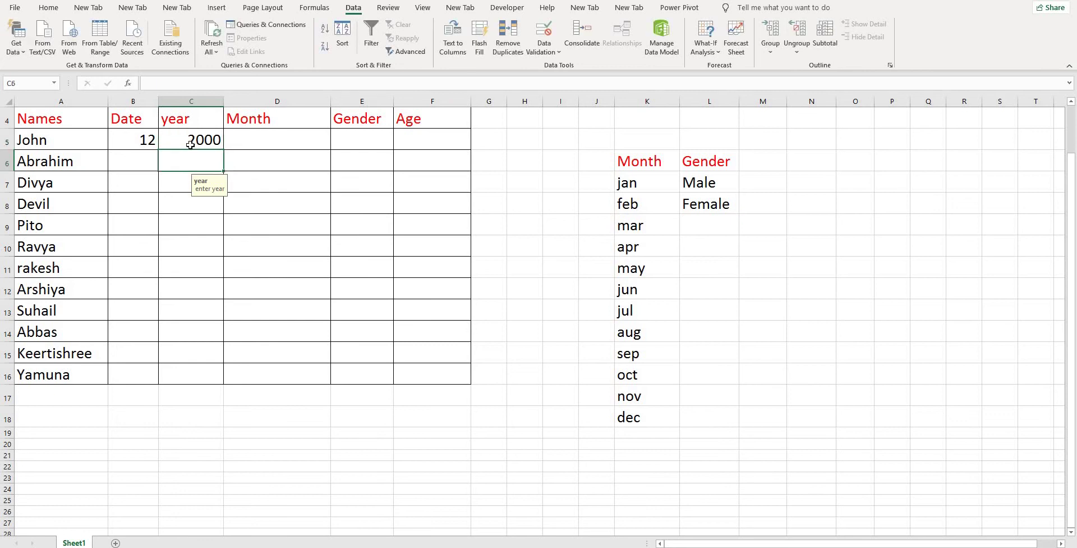
Enter 1996 in C5, cancel the rejection alert, and settle on 1997
left_click(190, 145)
type("199")
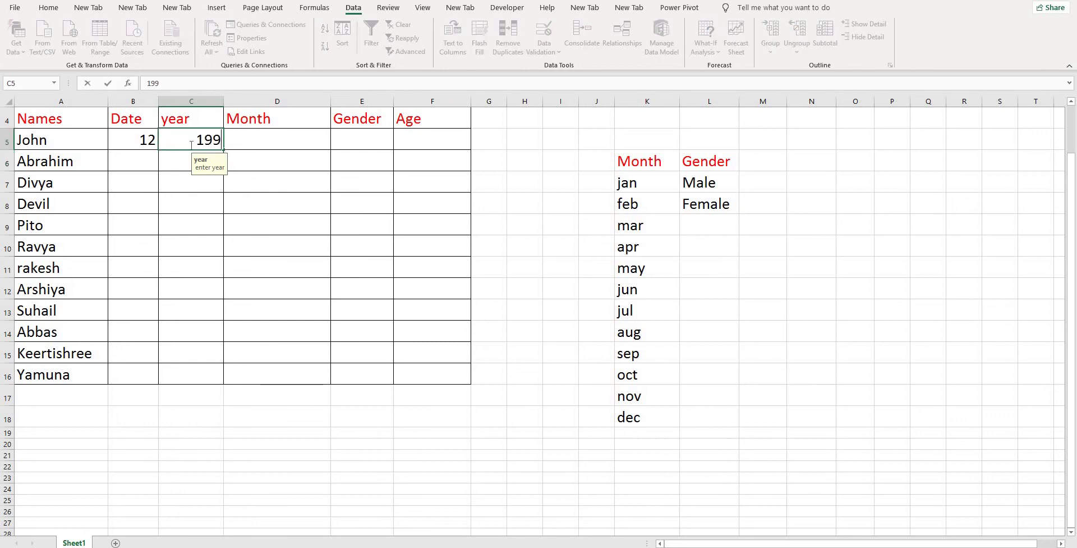
type("6")
key("Return")
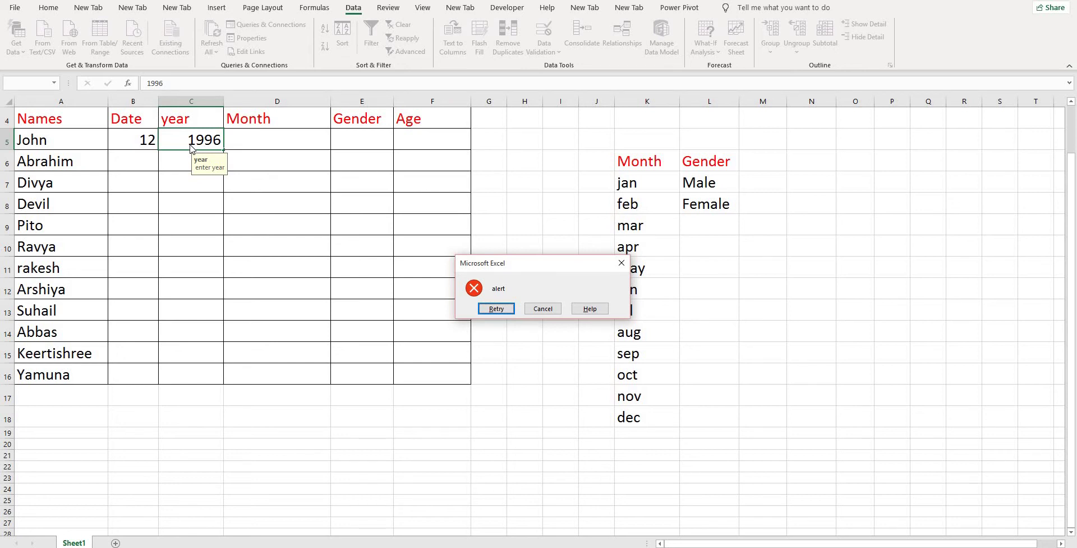
left_click(543, 308)
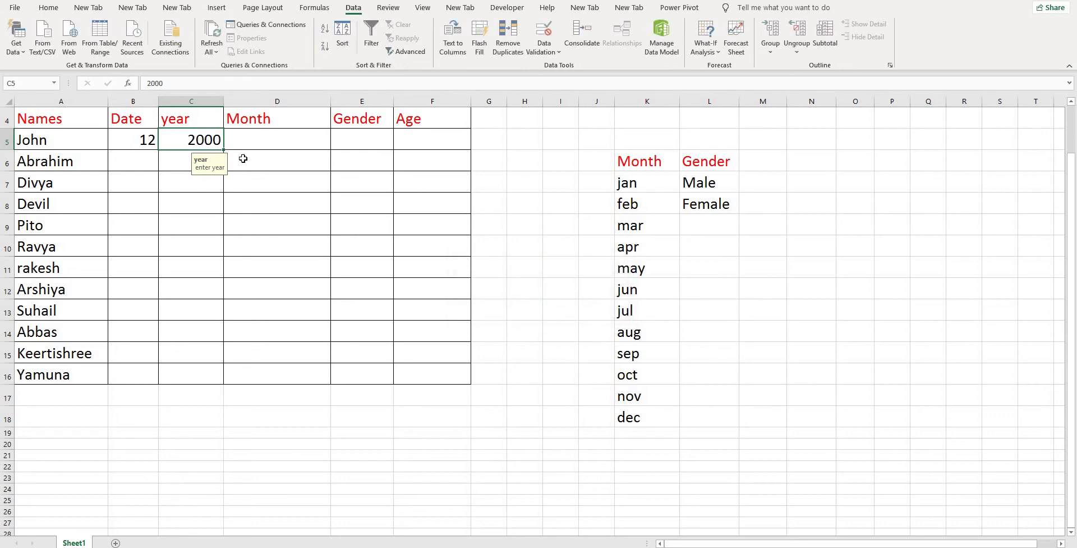
type("1997")
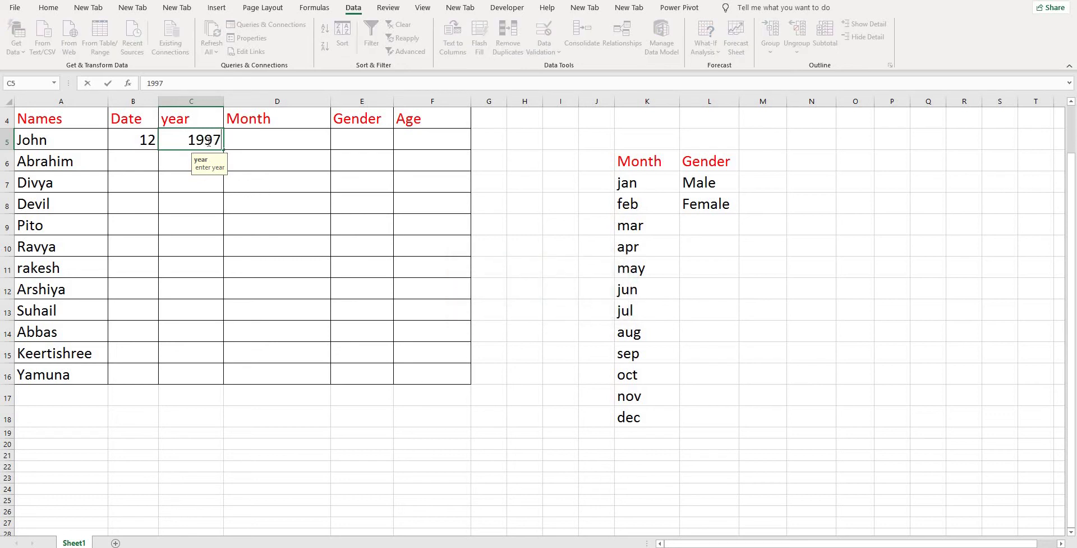
key("Tab")
Give the Month cells D5:D16 a List validation sourced from the month names $K$7:$K$18
left_click_drag(241, 133, 267, 372)
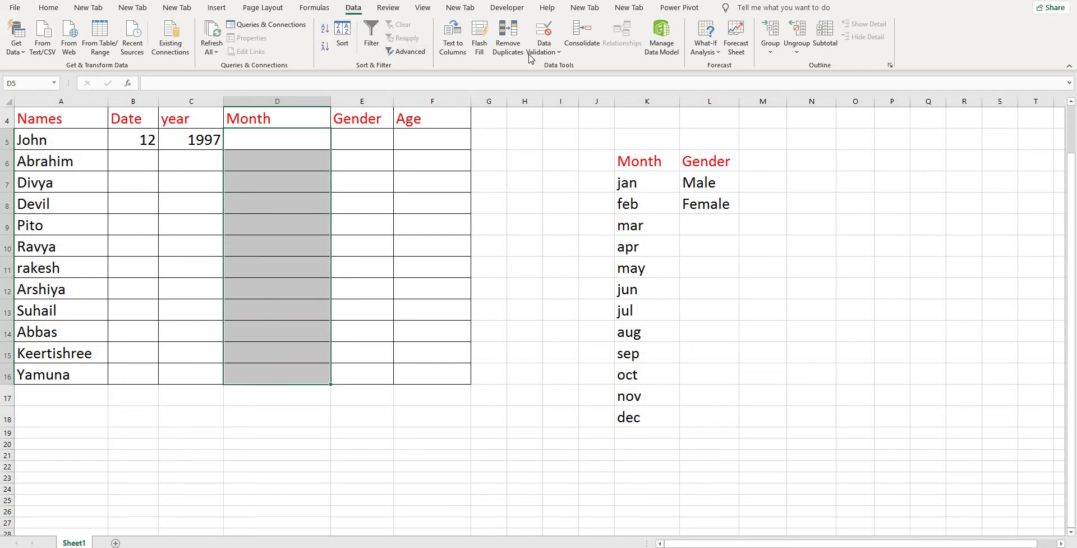
left_click(543, 33)
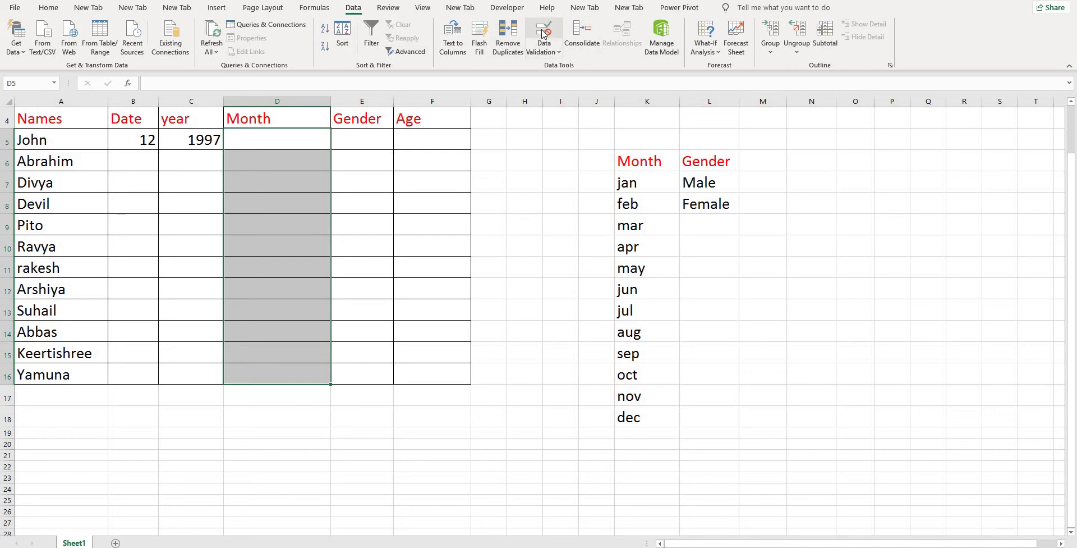
left_click(487, 208)
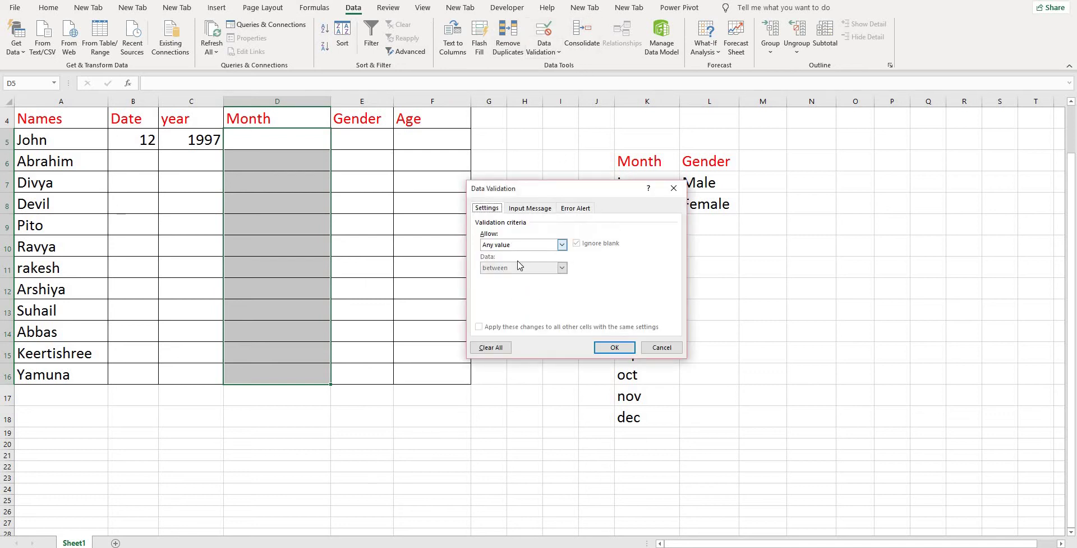
left_click(561, 245)
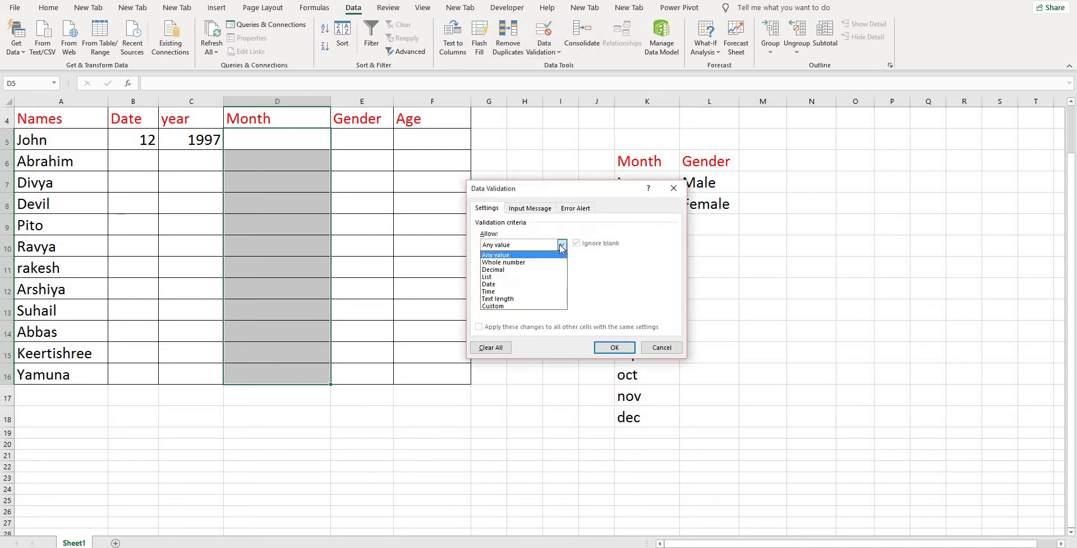
left_click(514, 276)
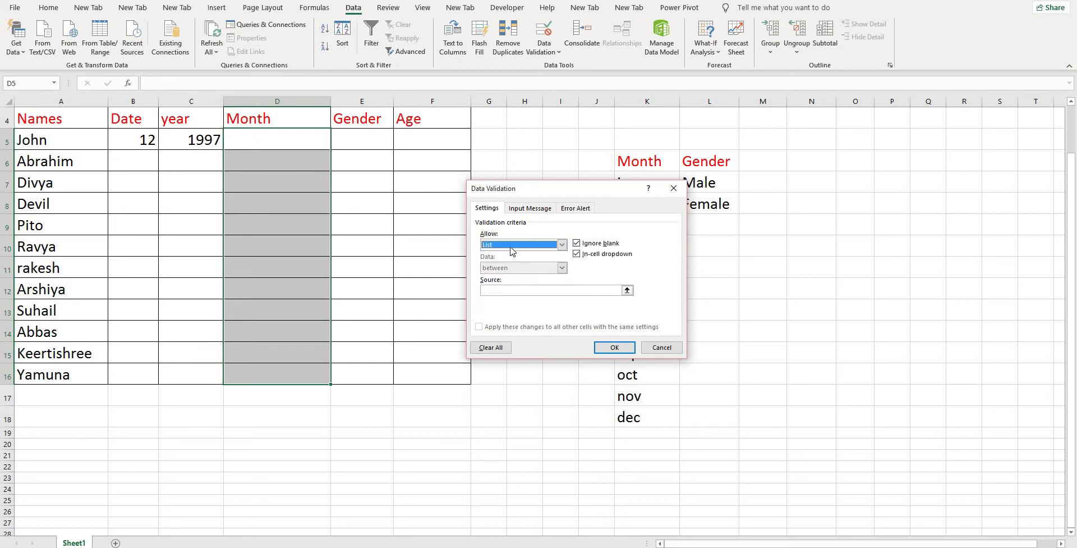
left_click(627, 289)
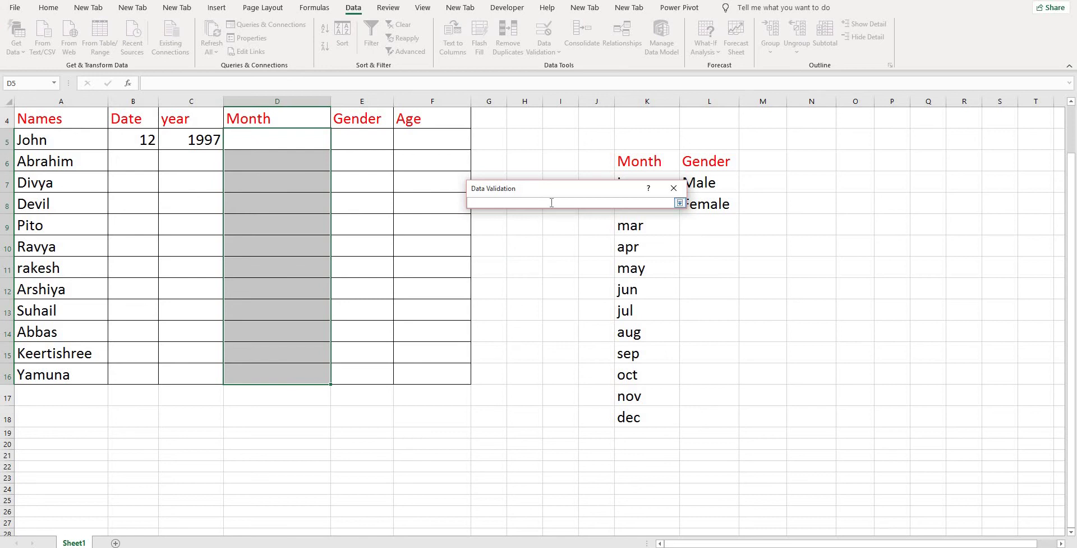
left_click_drag(553, 193, 412, 180)
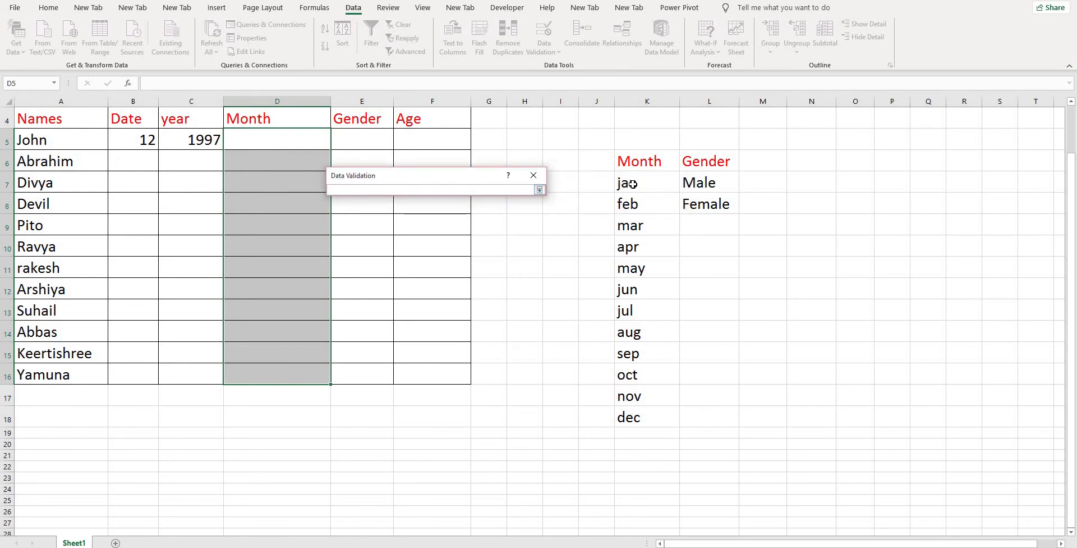
left_click_drag(633, 181, 635, 416)
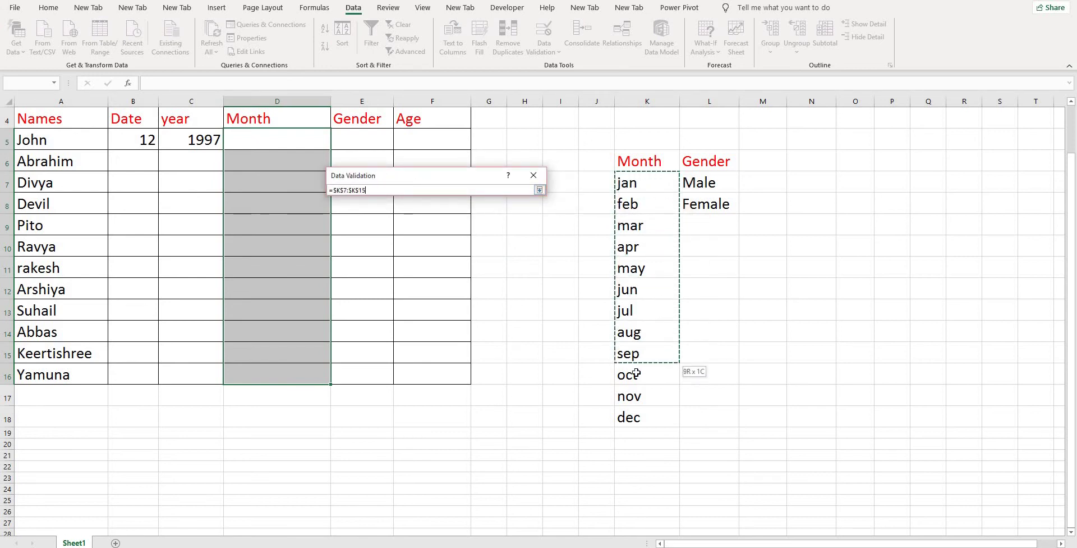
left_click(539, 189)
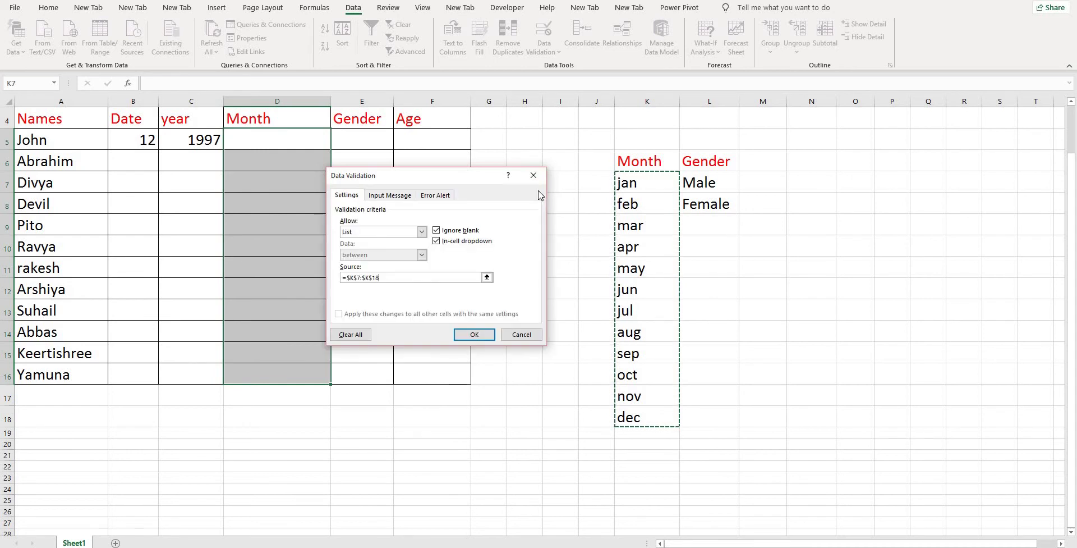
left_click(389, 195)
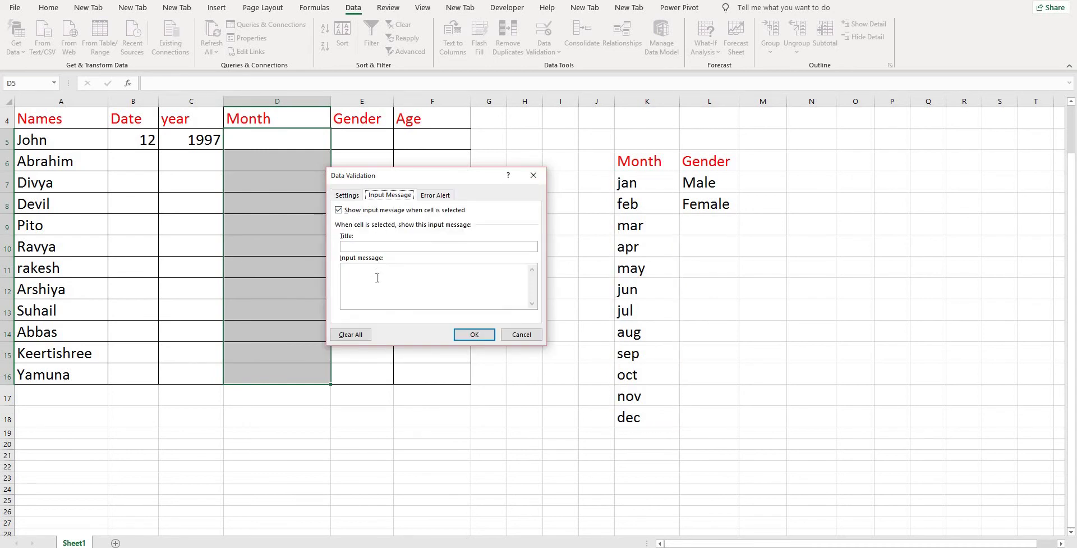
left_click(449, 199)
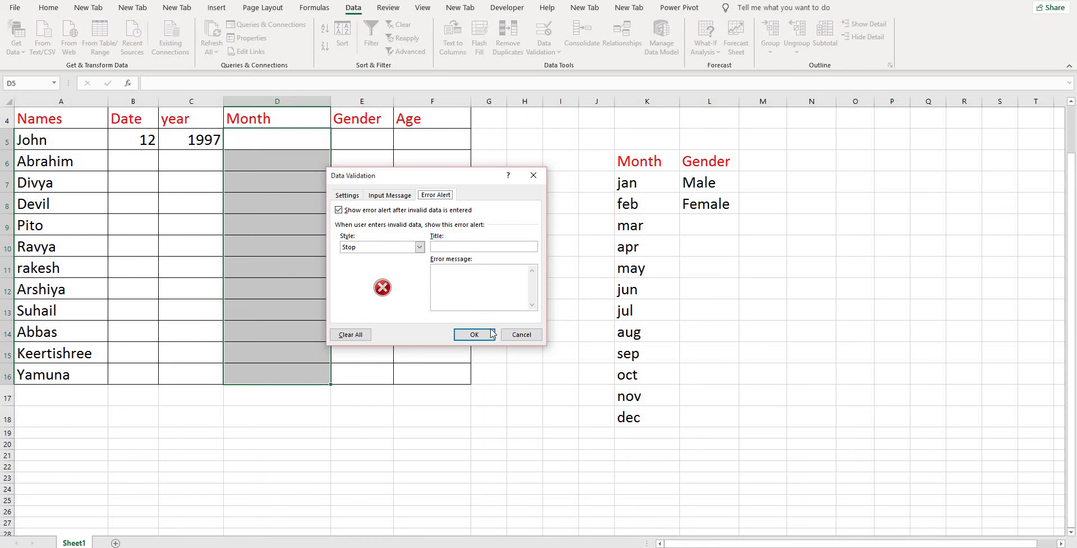
Apply the month list validation and try mar, then jul, from D5's new dropdown
left_click(474, 335)
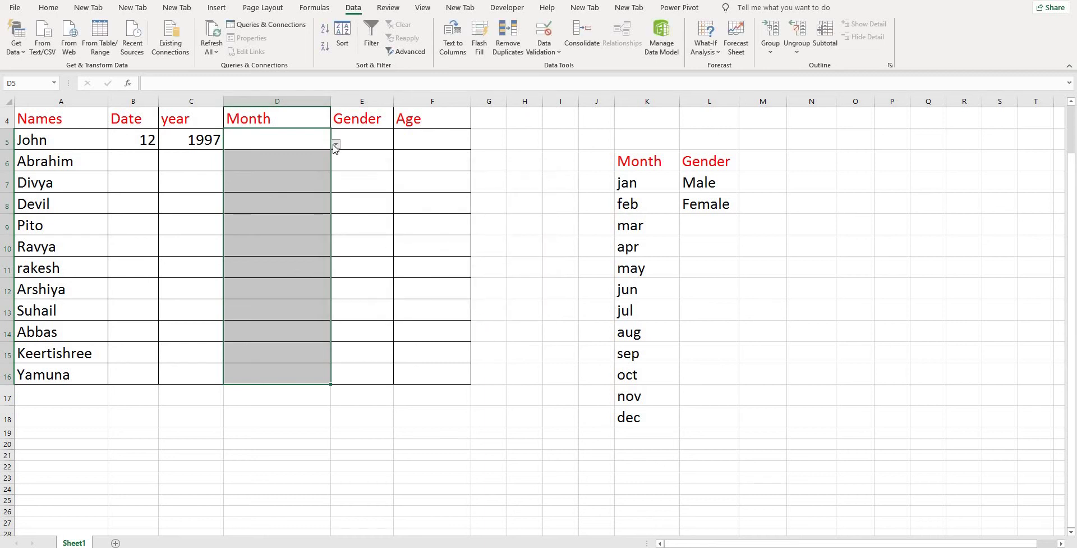
left_click(335, 144)
left_click(298, 168)
left_click(335, 144)
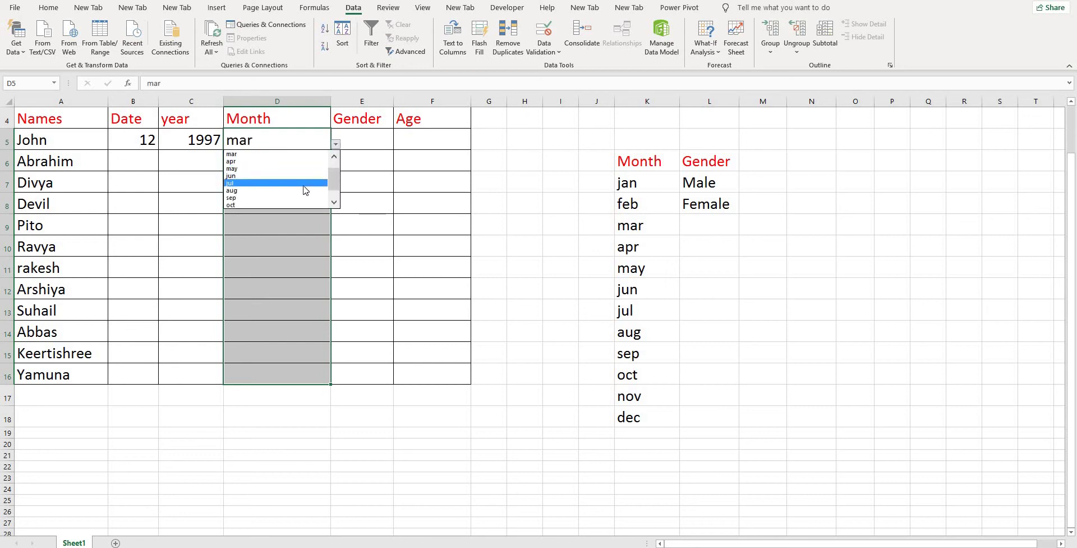
left_click(312, 182)
Set D5 to jan, check B5's date prompt, and select the Gender cells in column E
left_click(335, 145)
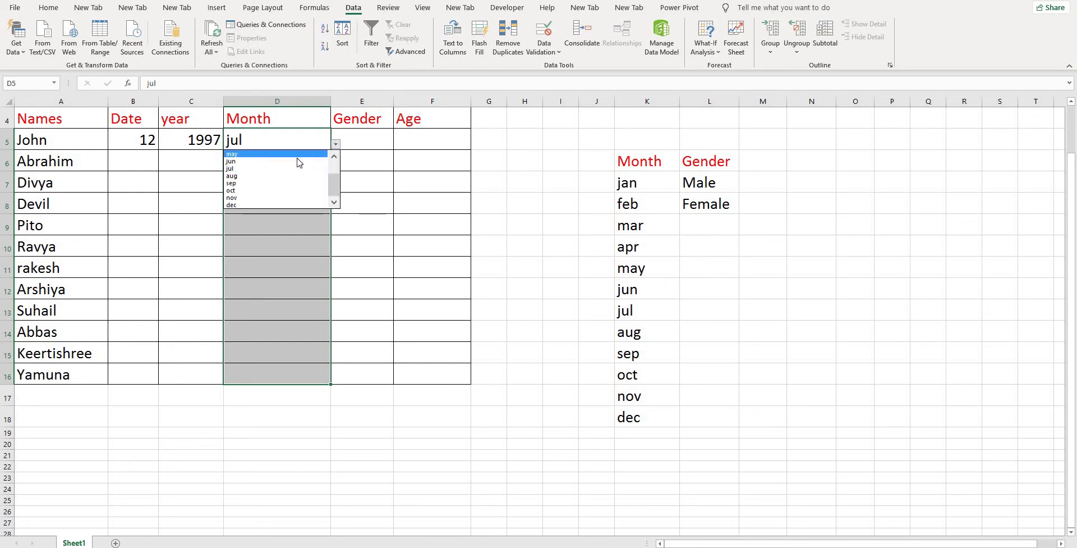
left_click_drag(334, 184, 335, 157)
left_click(284, 155)
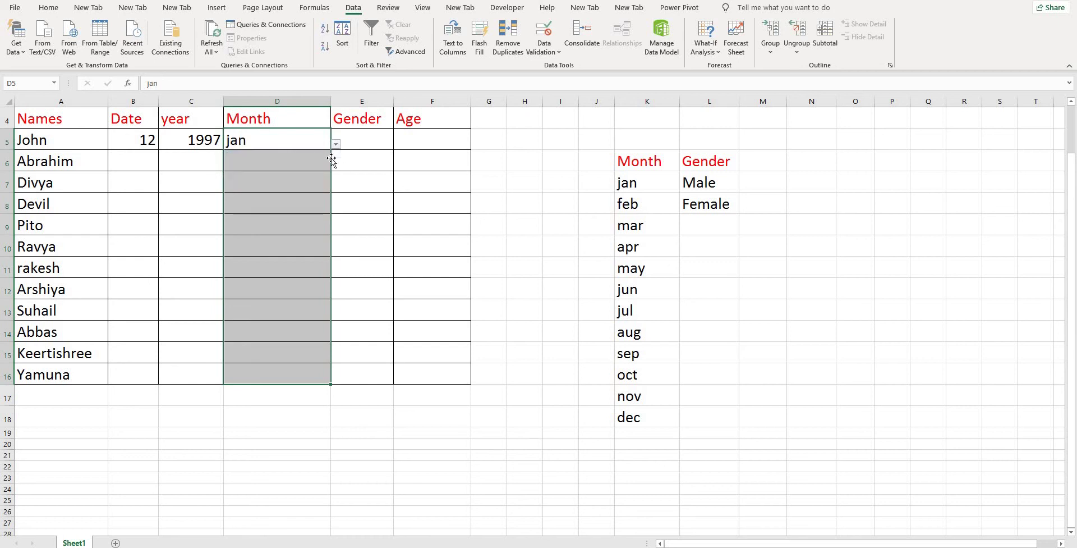
left_click(135, 139)
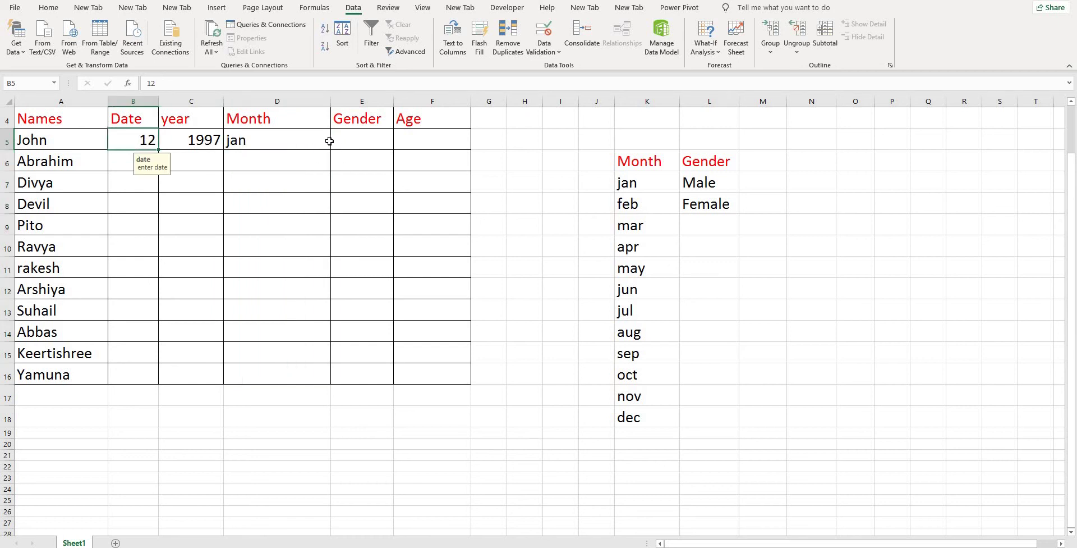
left_click_drag(354, 138, 361, 371)
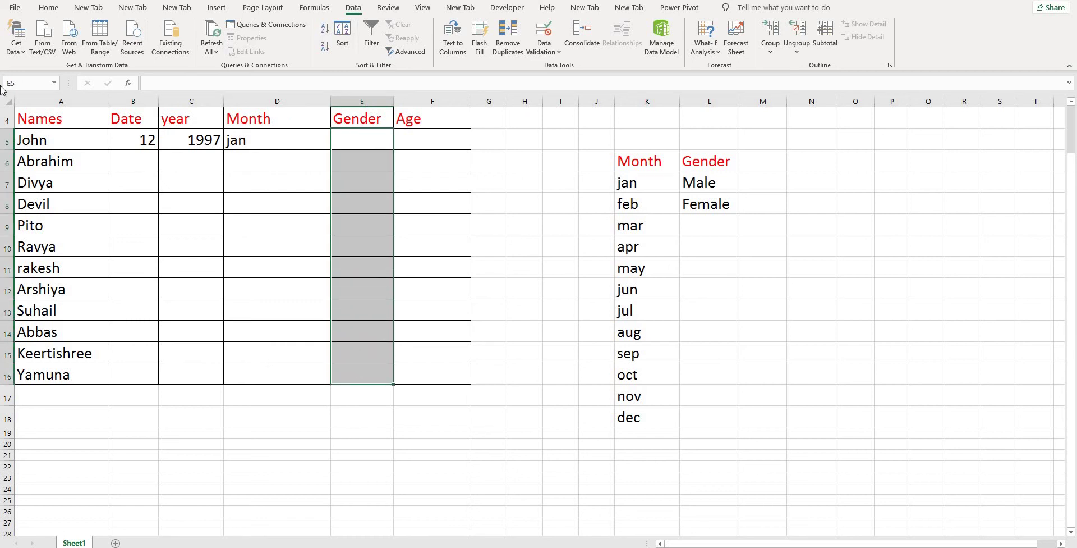
Restrict the Gender cells to a list from $L$7:$L$8 and choose Male for E5
left_click(543, 37)
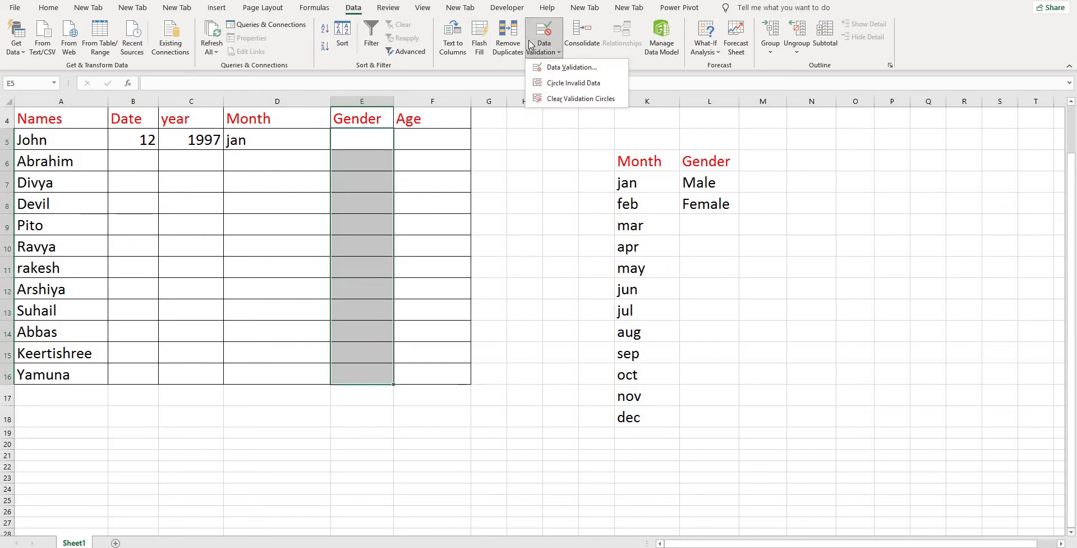
left_click(543, 85)
left_click(344, 196)
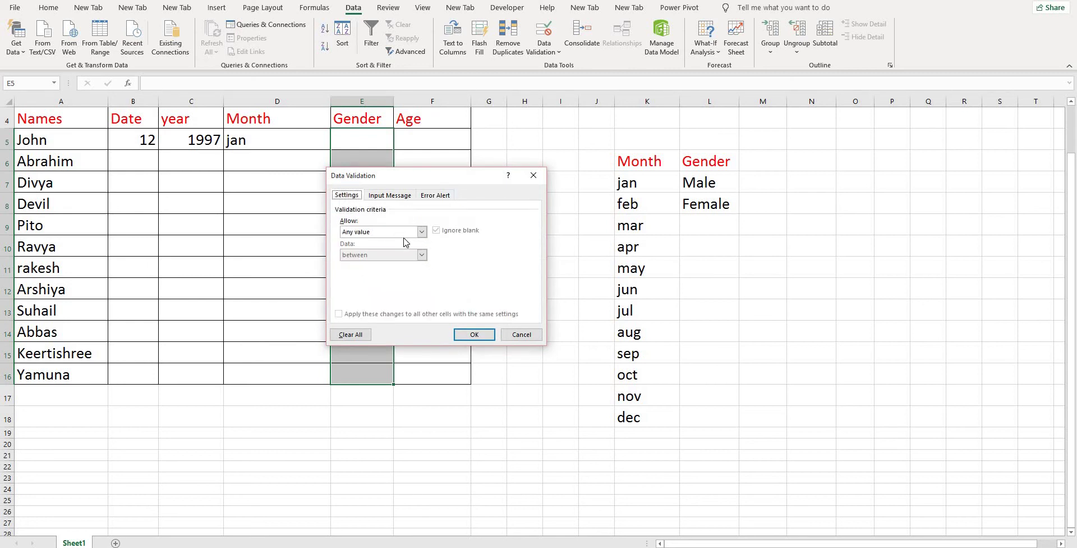
left_click(425, 232)
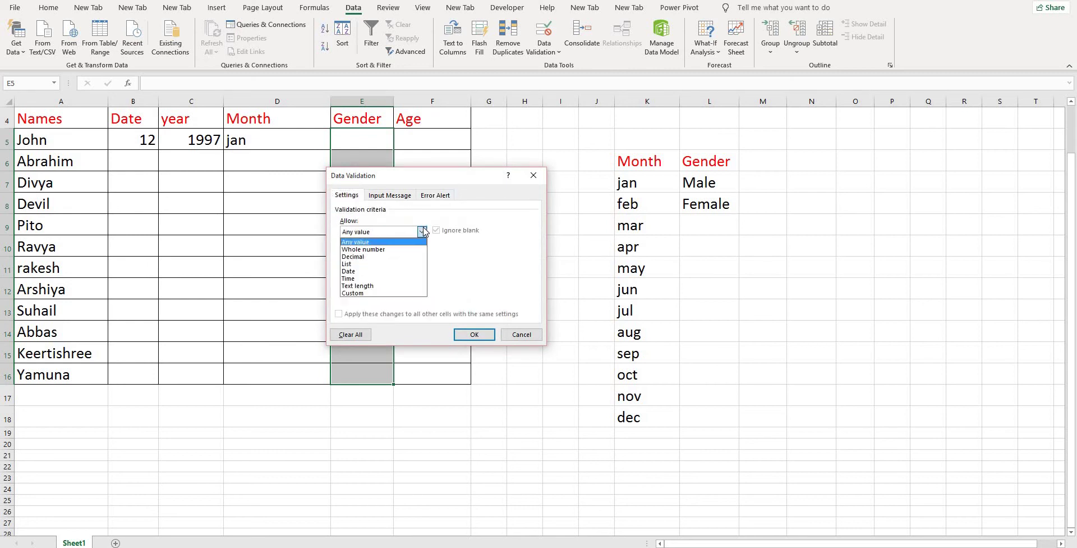
left_click(372, 265)
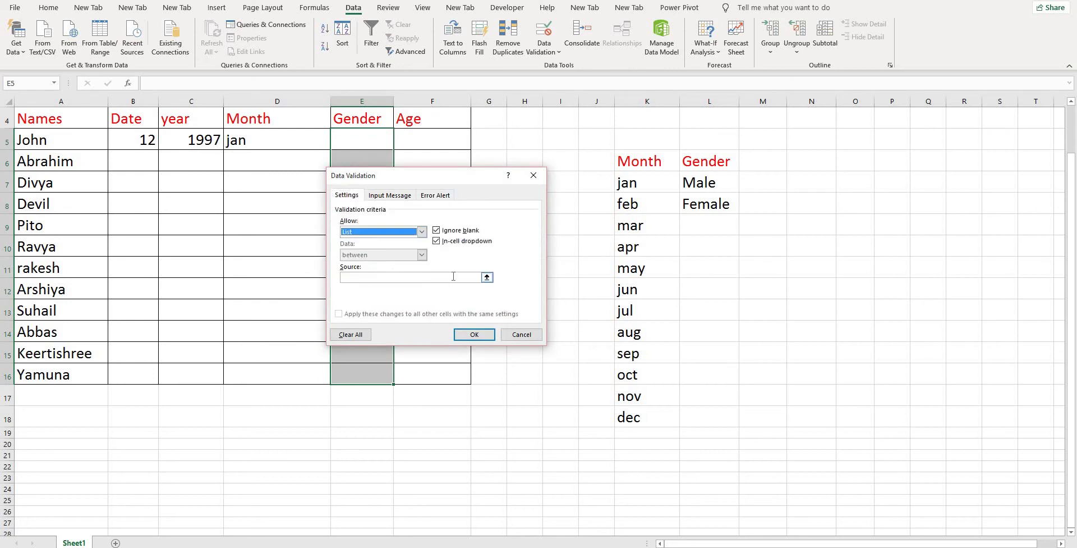
left_click(488, 277)
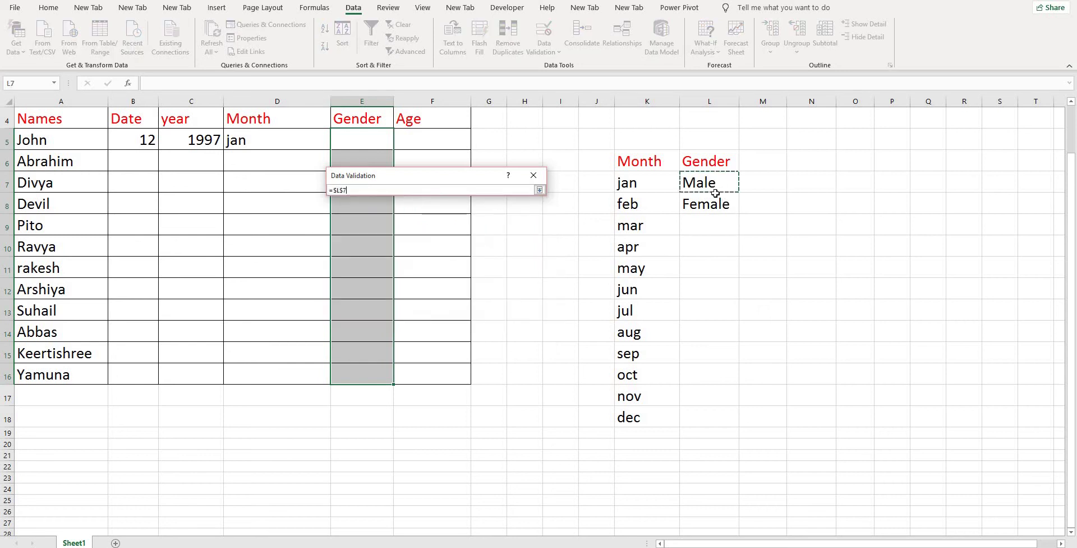
left_click_drag(718, 187, 716, 206)
left_click(539, 190)
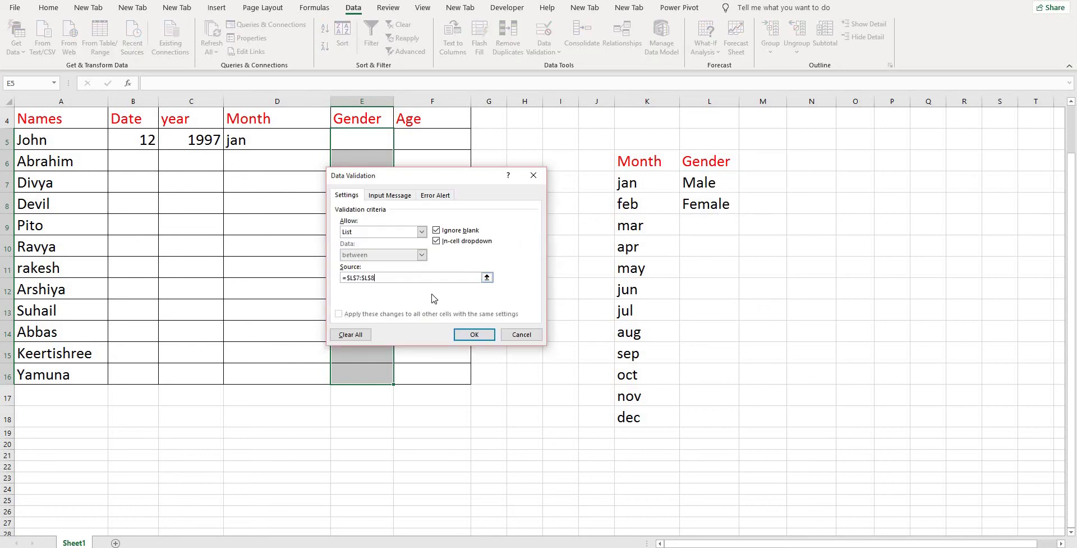
left_click(389, 195)
left_click(442, 195)
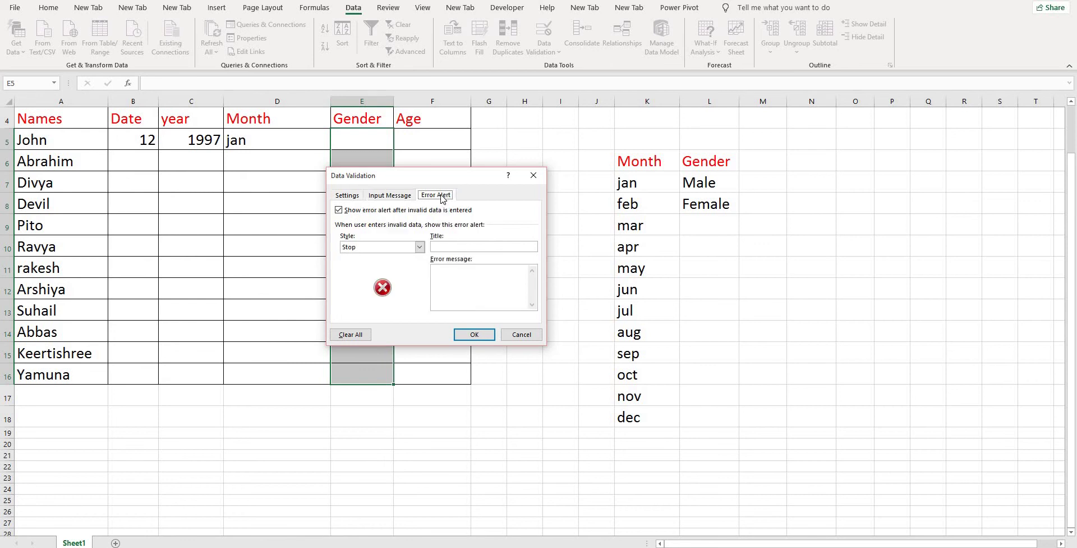
left_click(474, 335)
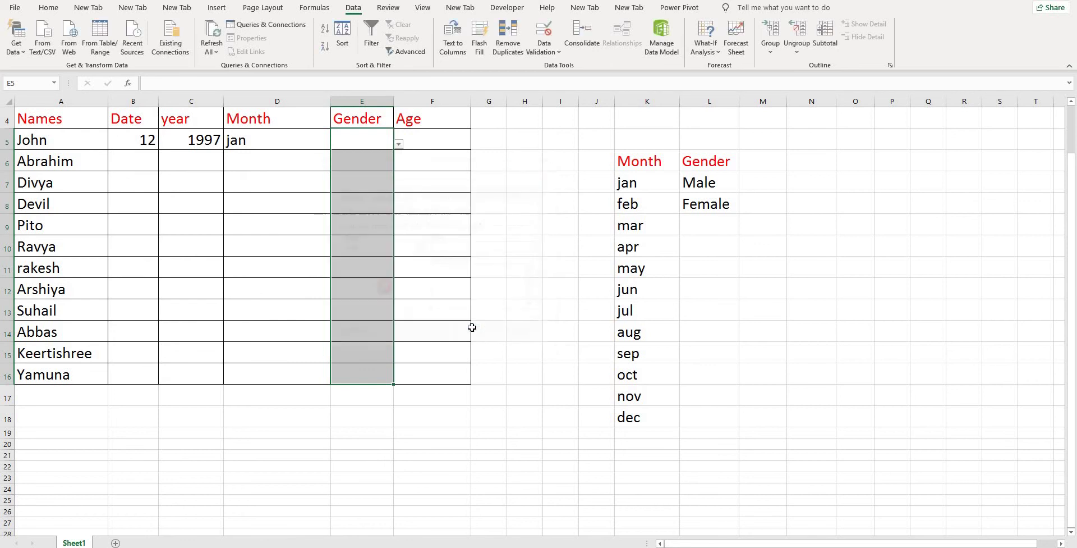
left_click(398, 144)
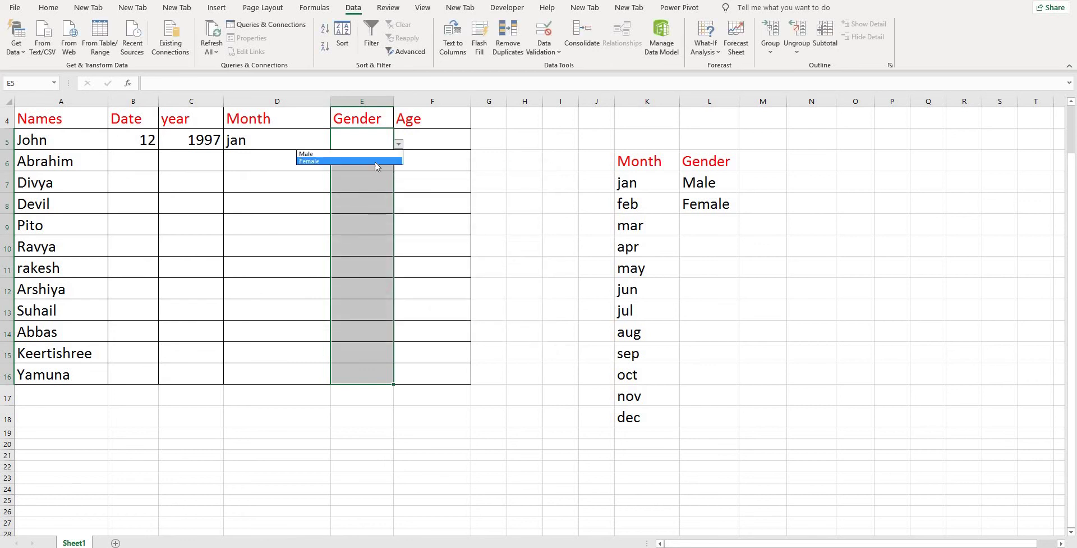
left_click(373, 154)
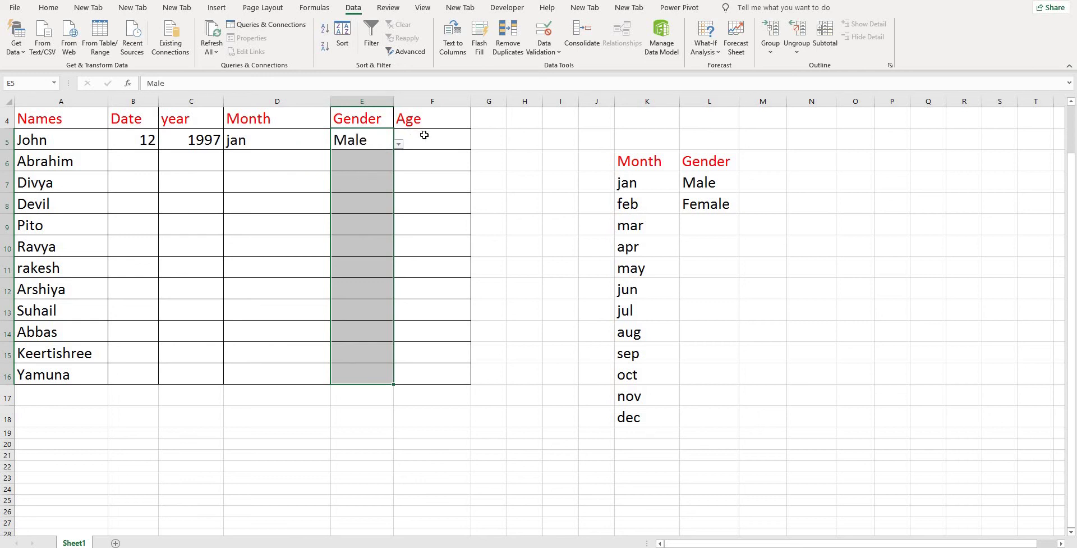
Select the Age cells in column F and keep Data Validation's Allow set to Any value
left_click_drag(415, 137, 419, 372)
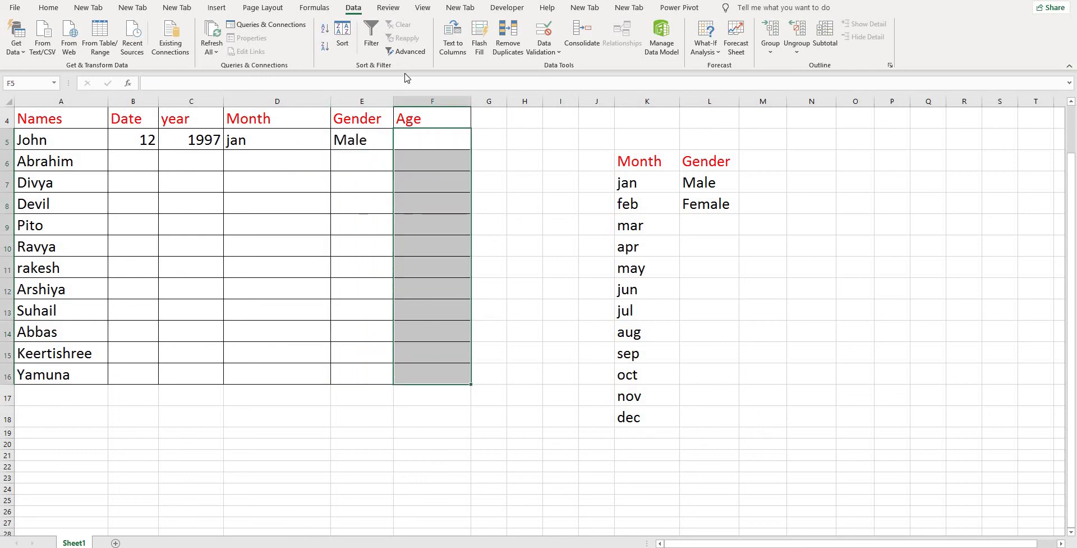
left_click(541, 58)
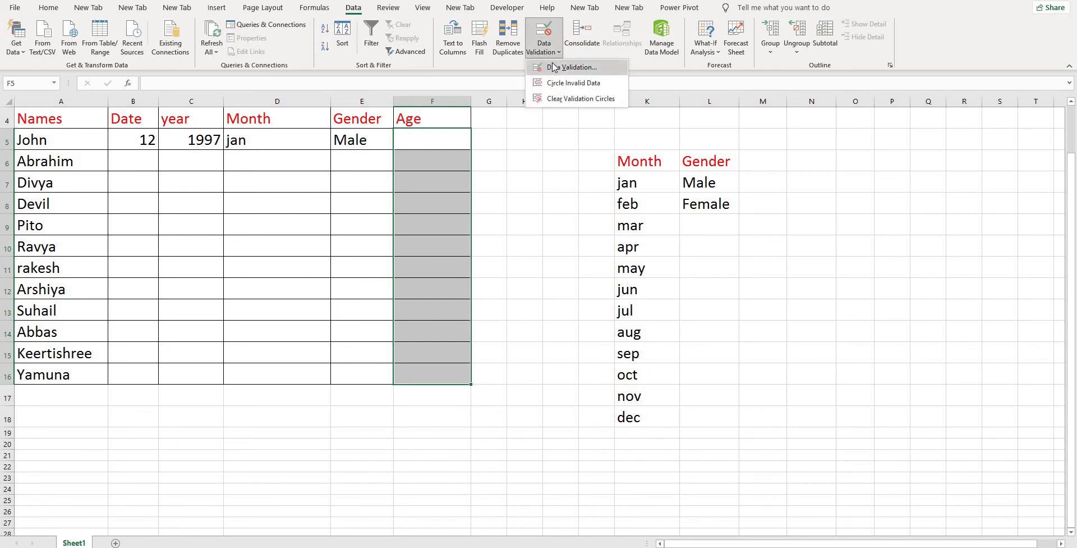
left_click(553, 66)
left_click(346, 195)
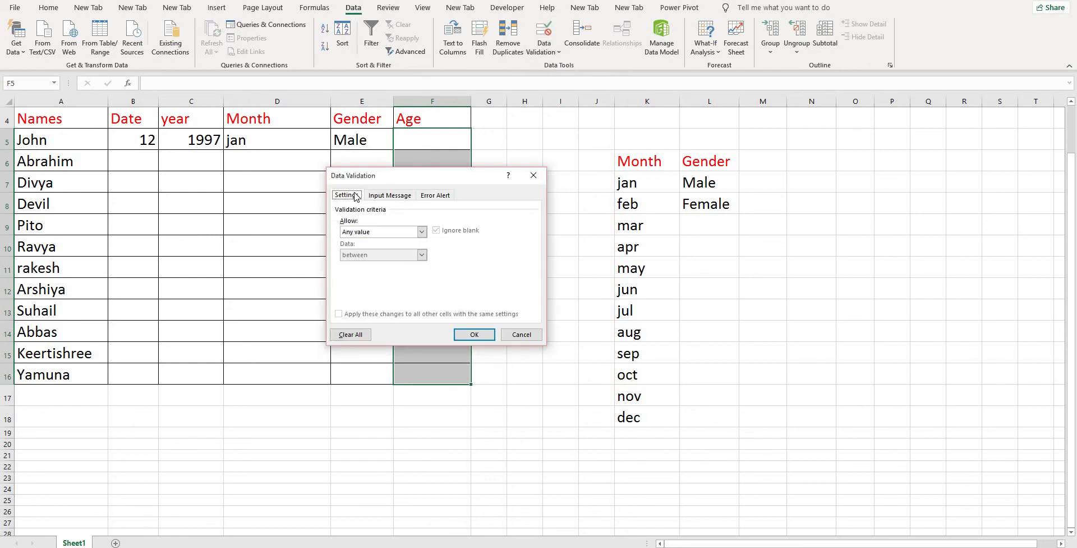
left_click(421, 231)
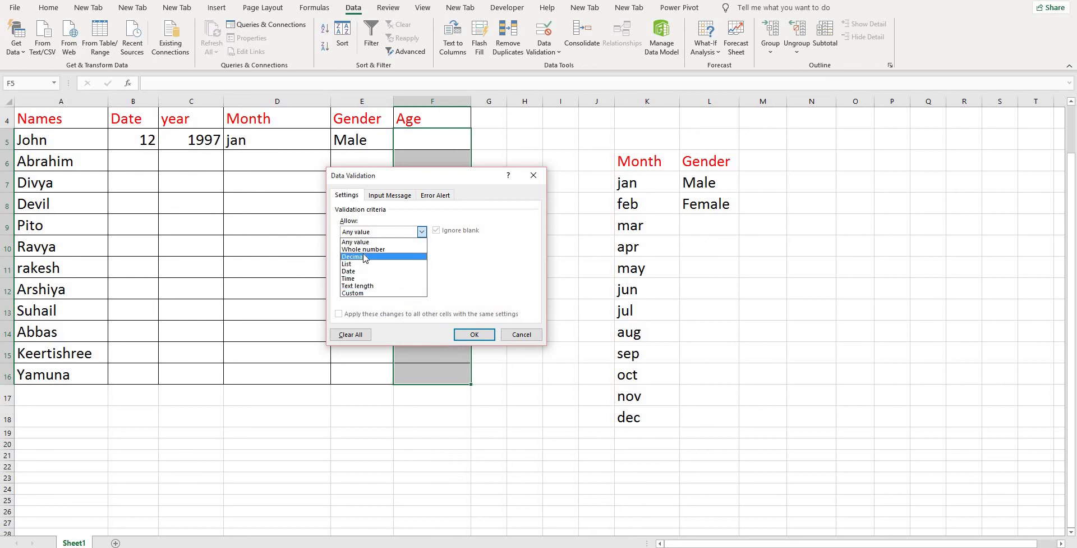
left_click(422, 232)
left_click(422, 232)
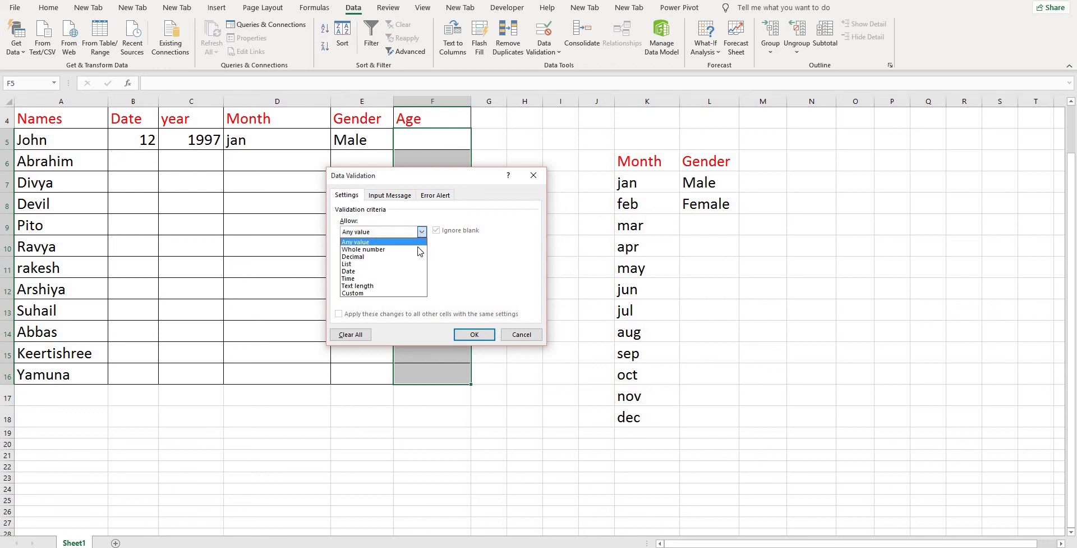
left_click(448, 259)
Check the Input Message tab, close Data Validation without changes, and select F5
left_click(386, 196)
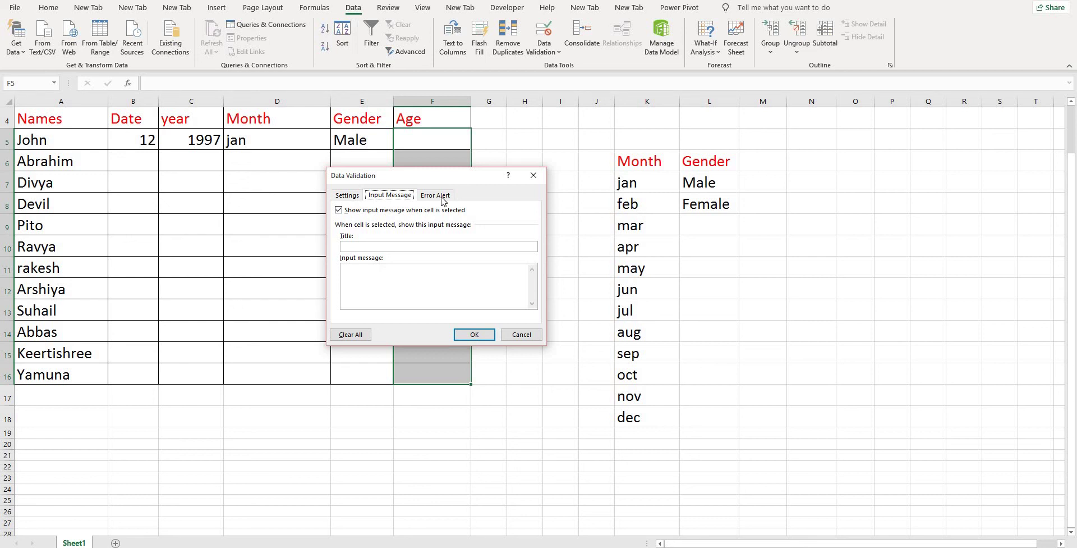
left_click(538, 176)
left_click(407, 138)
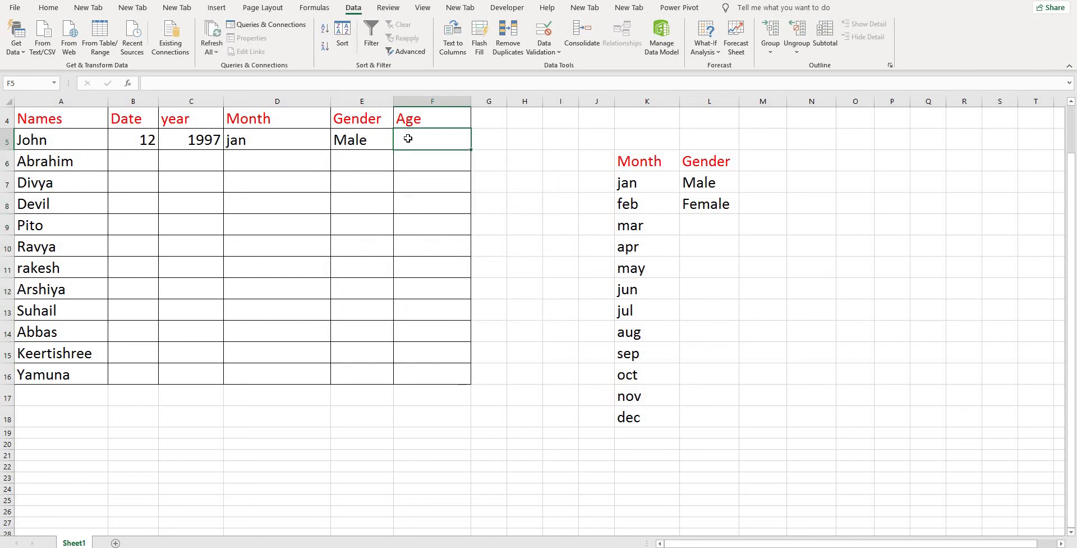
Enter =IF(ISBLANK(C5)," ",2021-C5) in F5 so John's age shows 24
type("=")
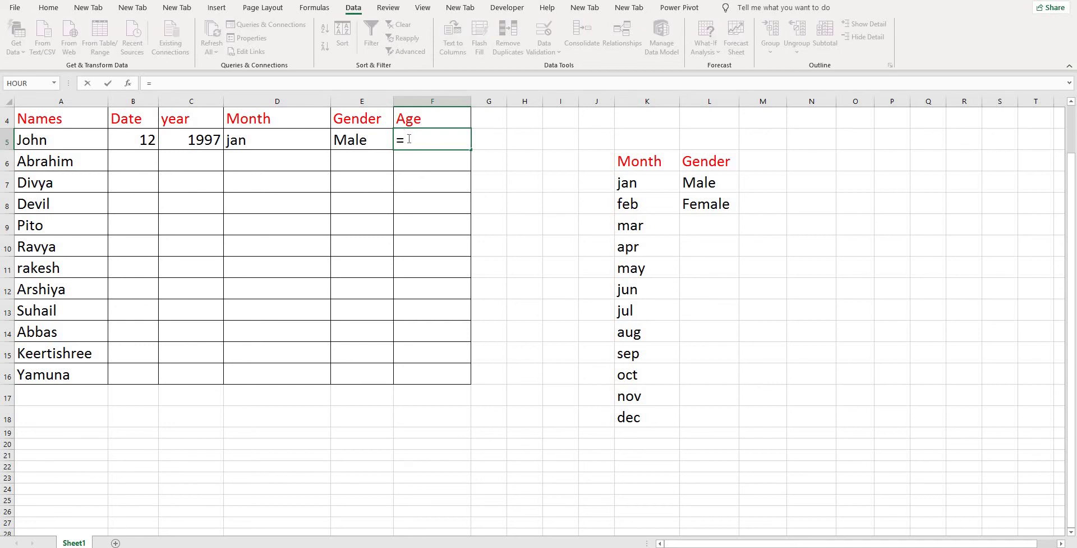
type("if")
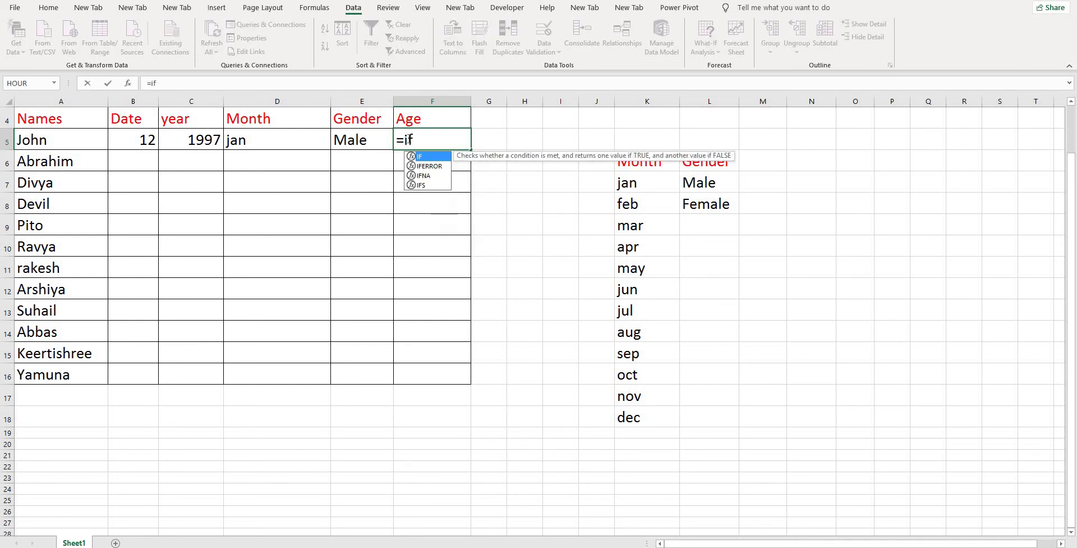
key("Tab")
type("is")
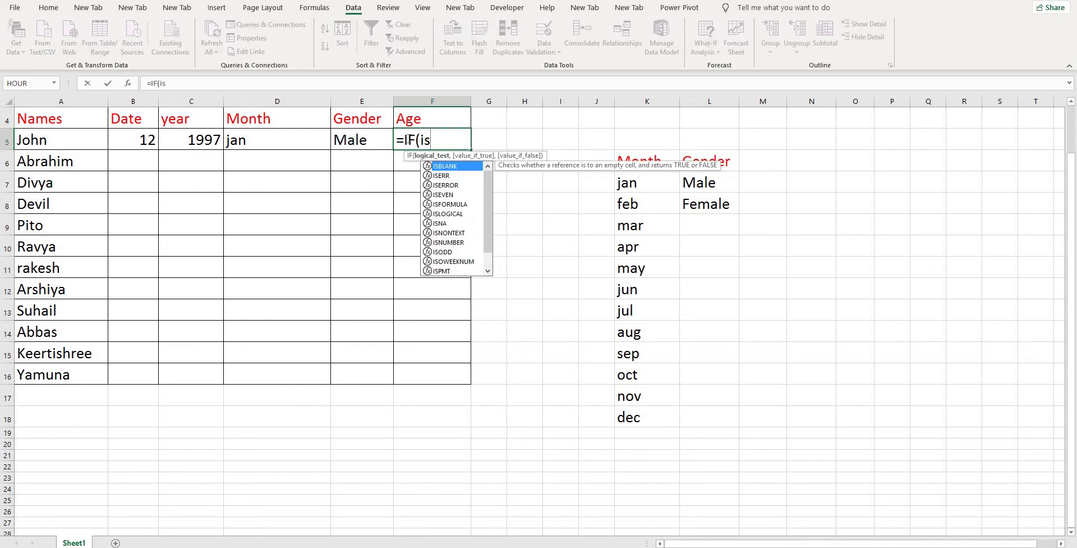
type("blank")
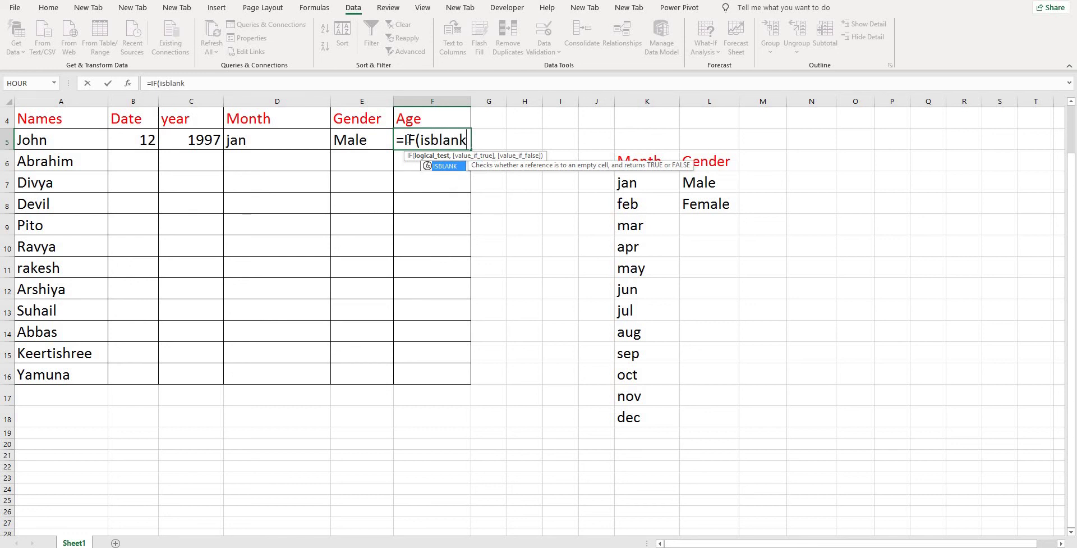
key("Tab")
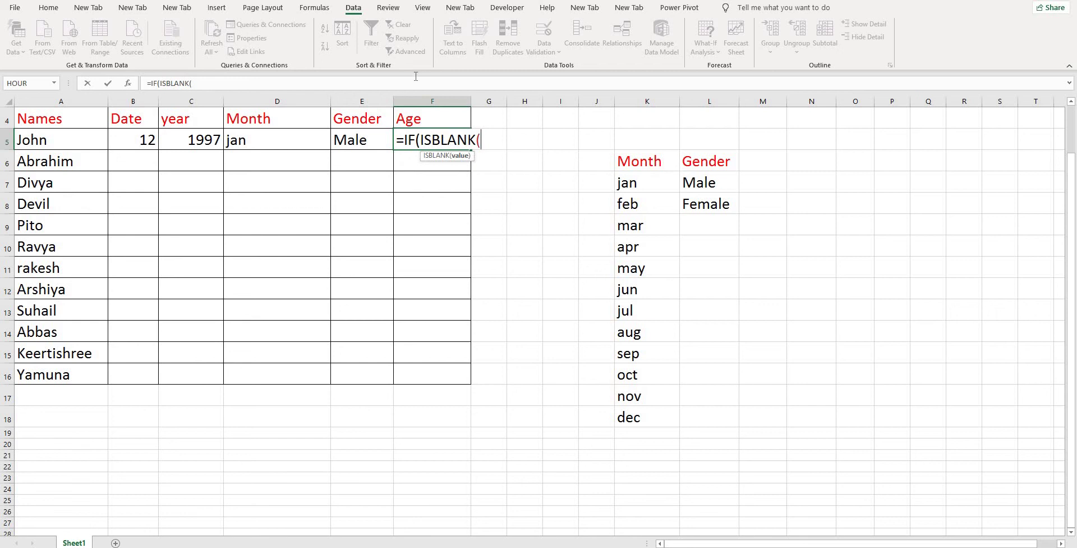
left_click(197, 142)
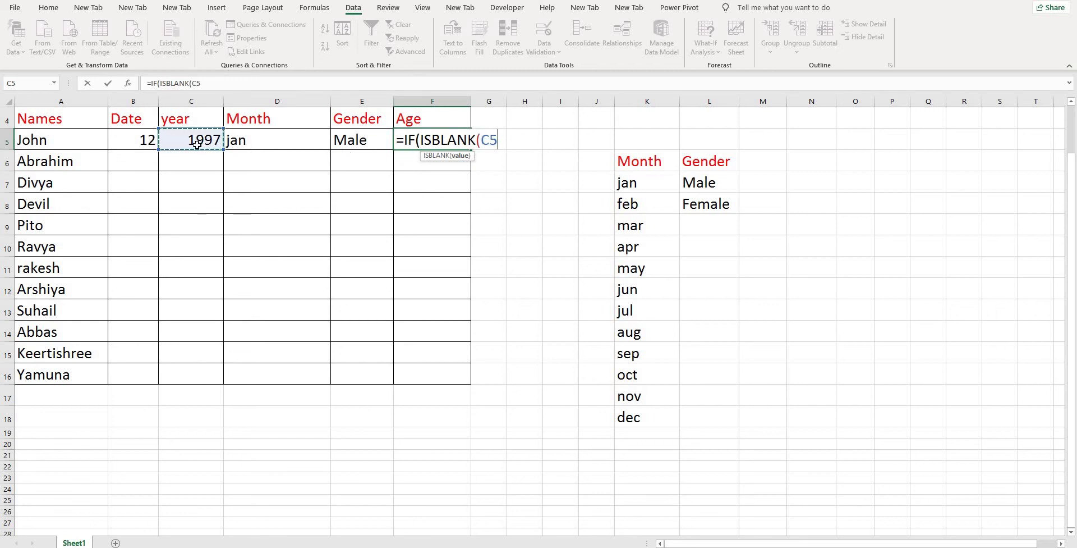
type("),")
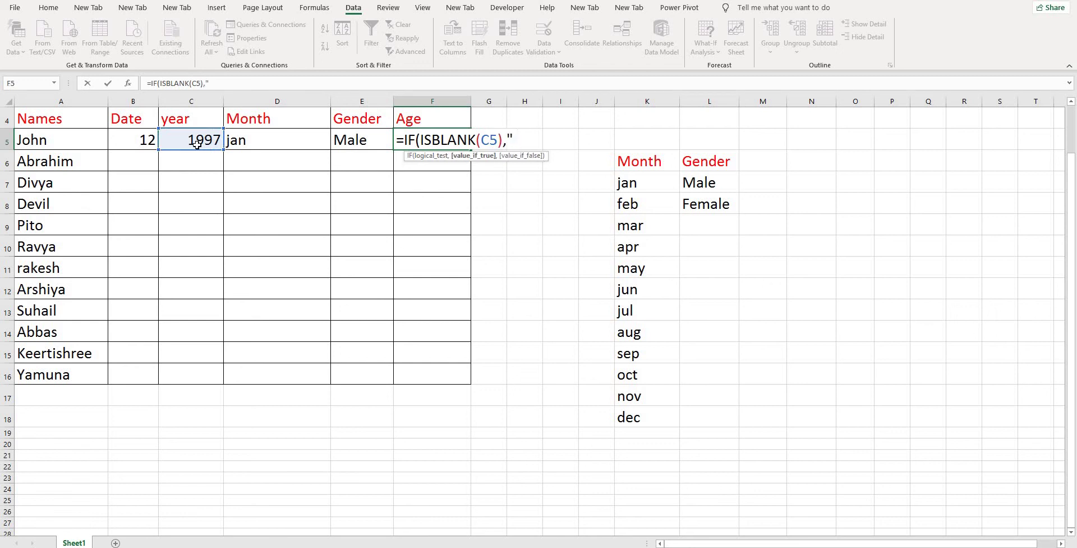
type(",")
type("2")
type("021")
type("-")
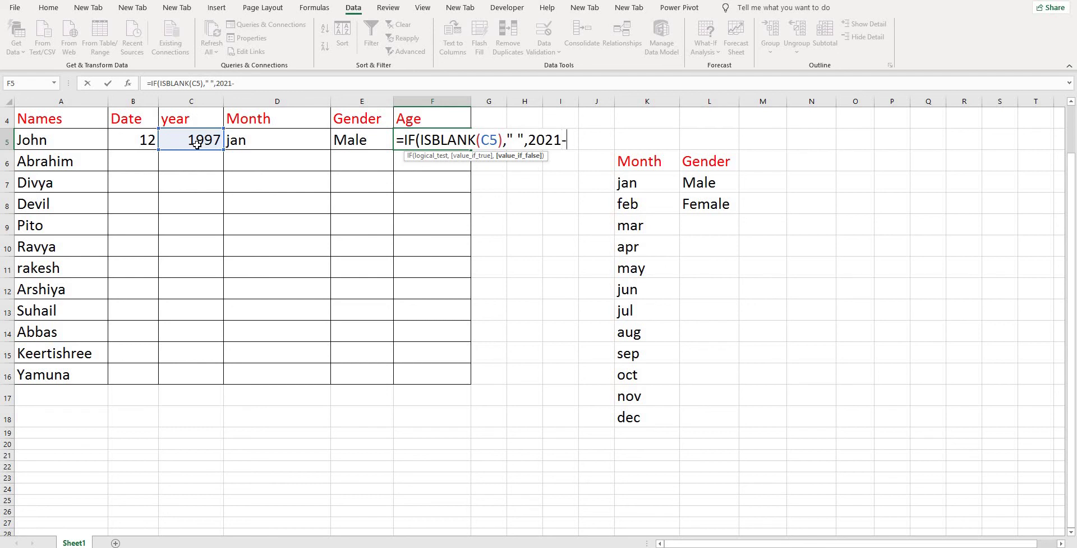
left_click(197, 142)
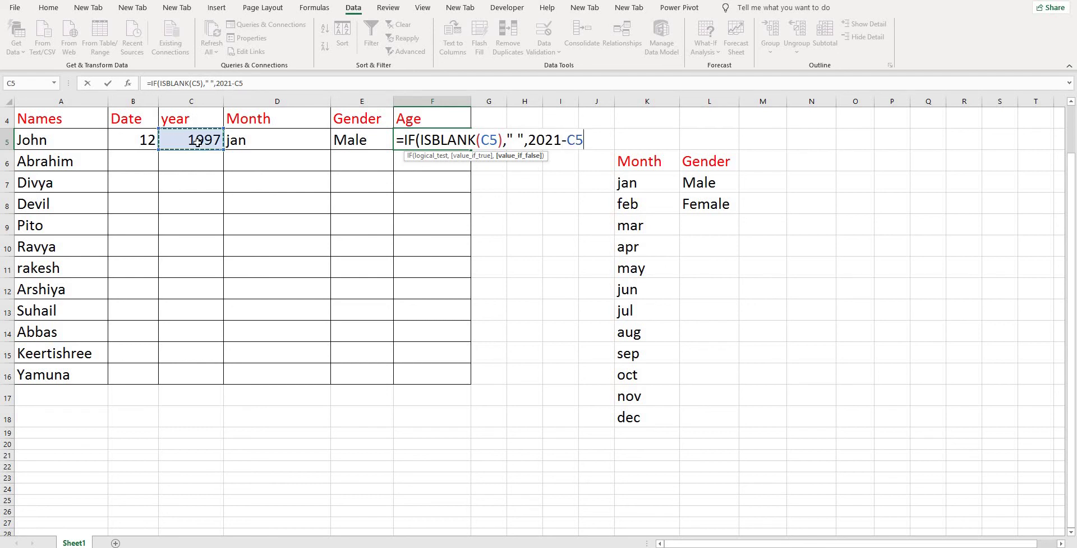
type(")")
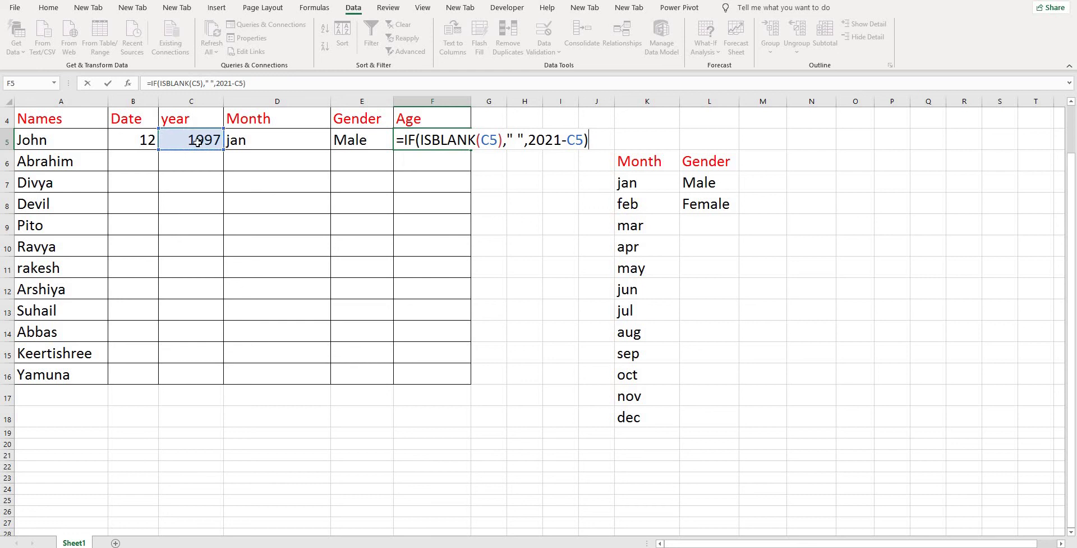
key("Return")
key("Up")
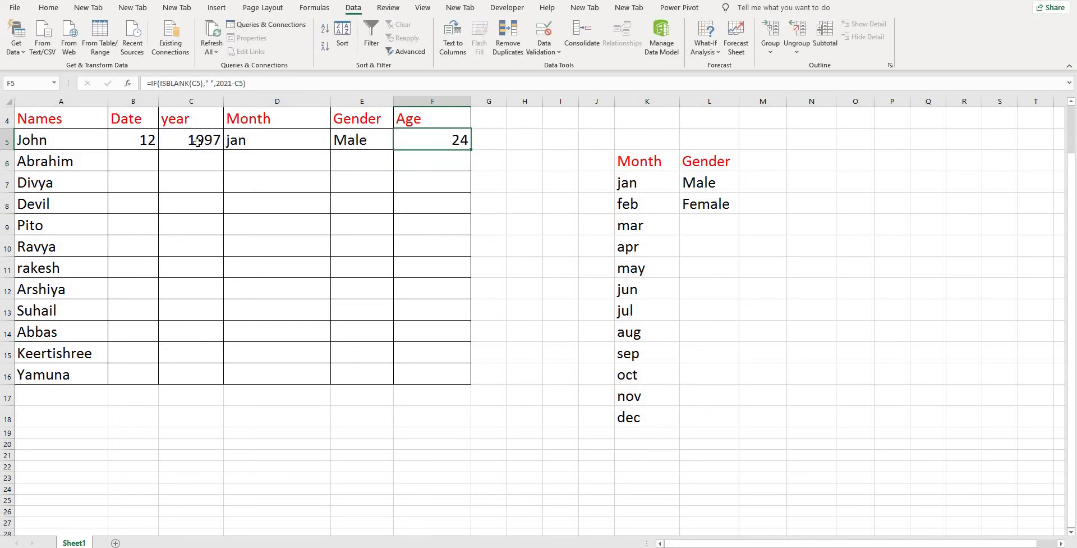
Change the first row's date in B5 to 1 and year in C5 to 1998
key("Left")
key("Left")
key("Left")
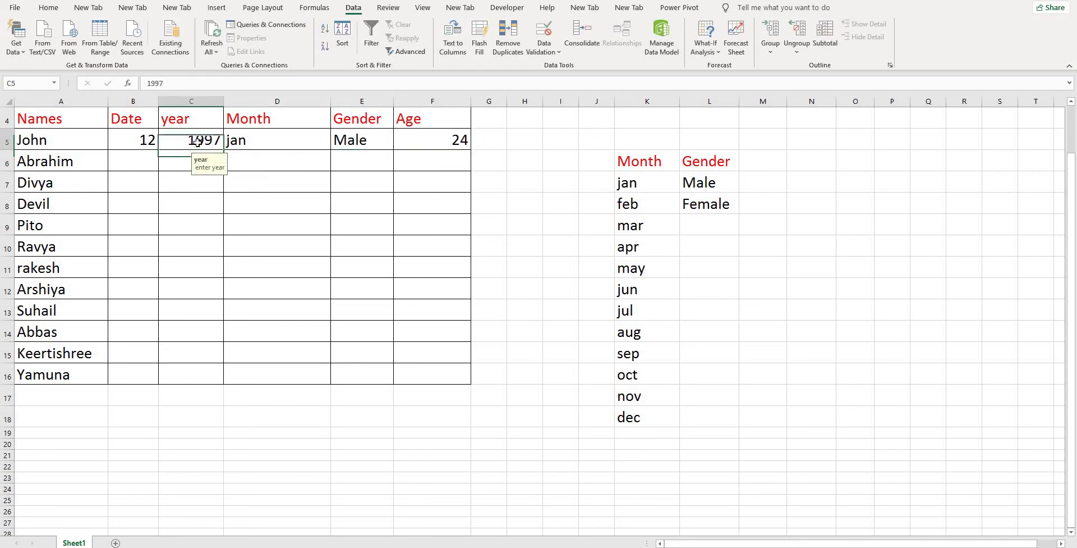
key("Left")
type("1")
key("Right")
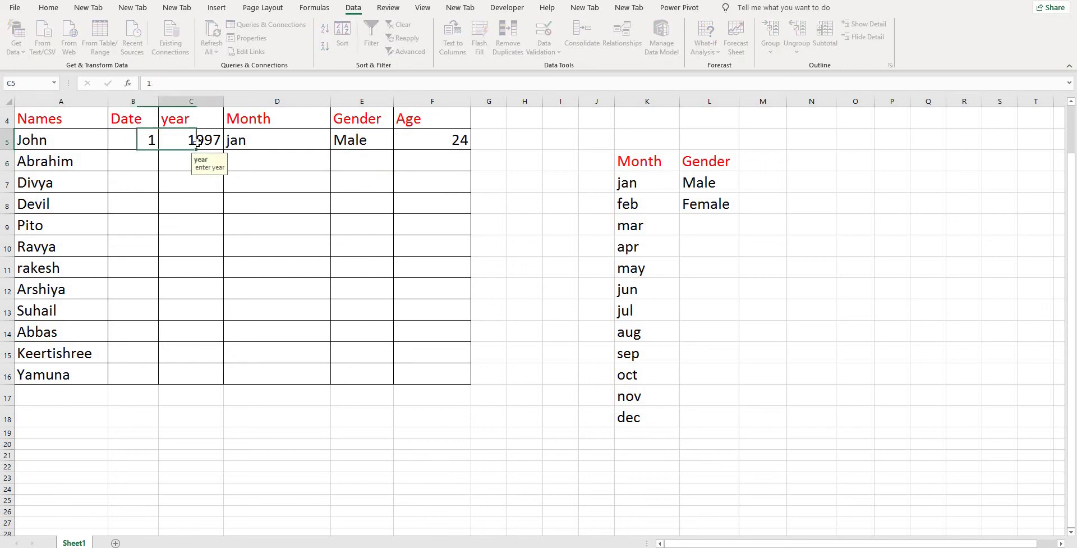
key("Right")
key("Left")
type("1998")
key("Right")
Fill the second row with date 12, year 1997, month may and gender Male
key("Down")
key("Left")
key("Left")
type("1")
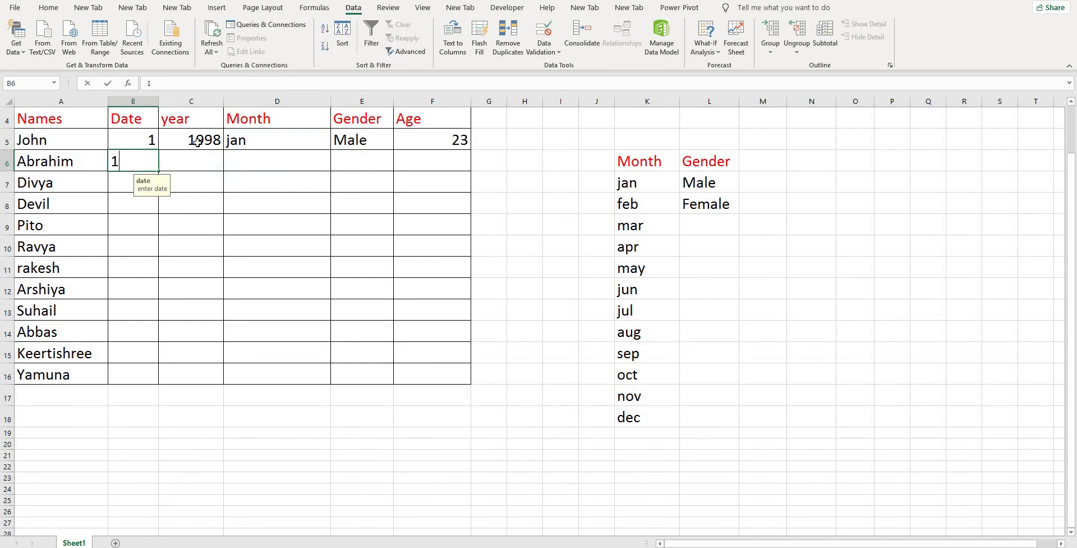
type("2")
key("Right")
type("1997")
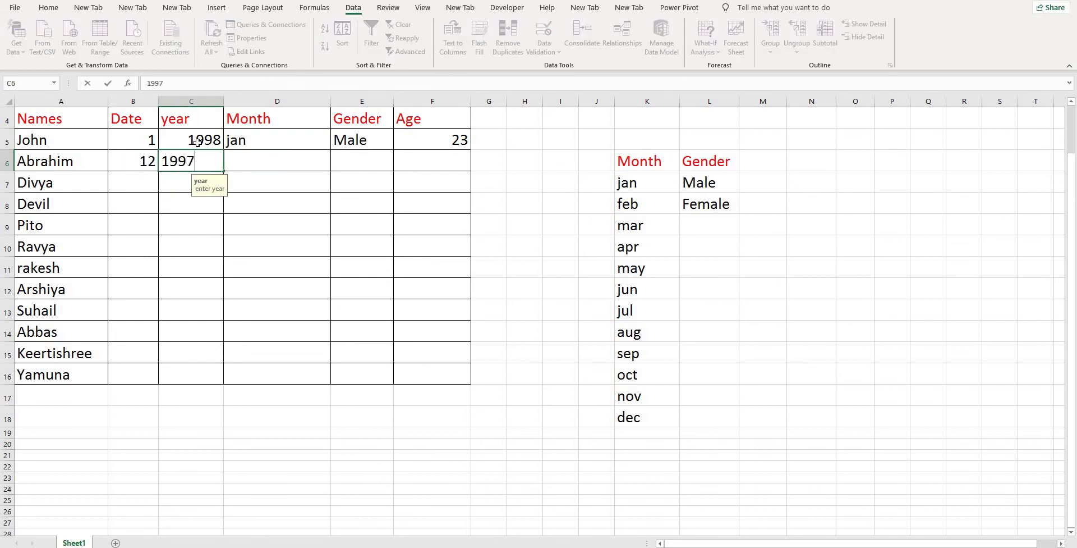
key("Right")
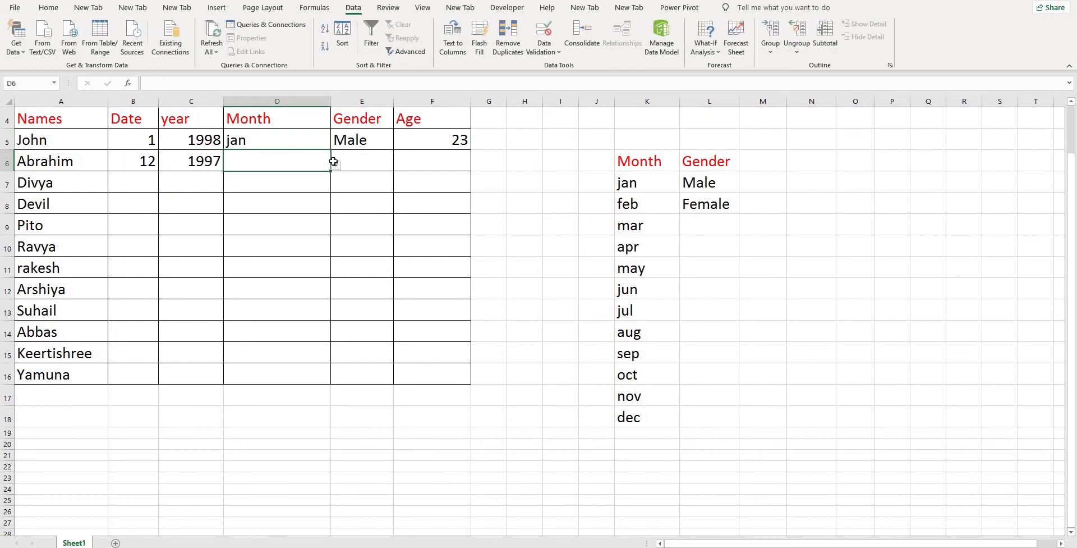
left_click(335, 165)
left_click(286, 204)
left_click(372, 153)
left_click(398, 166)
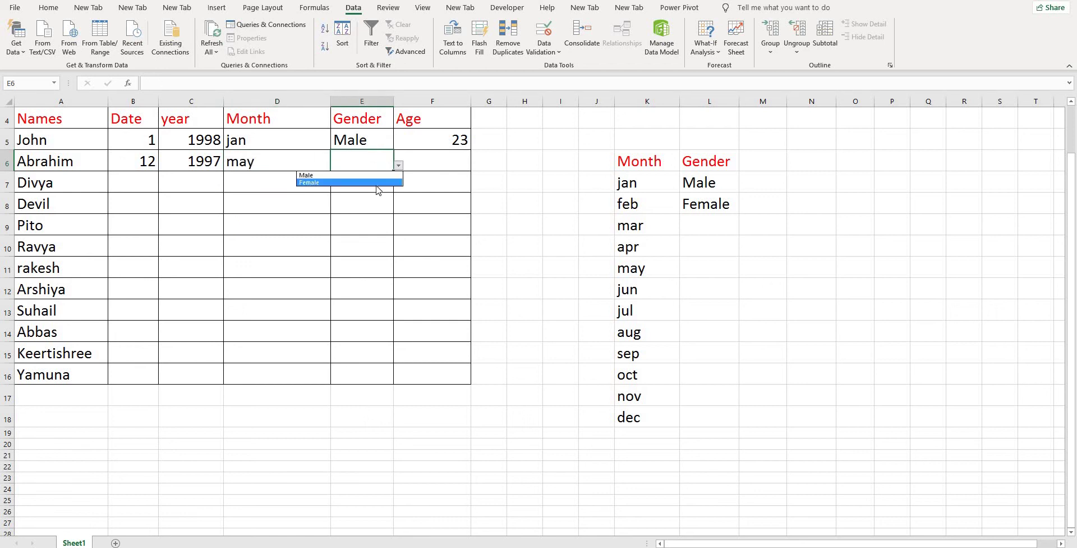
left_click(362, 175)
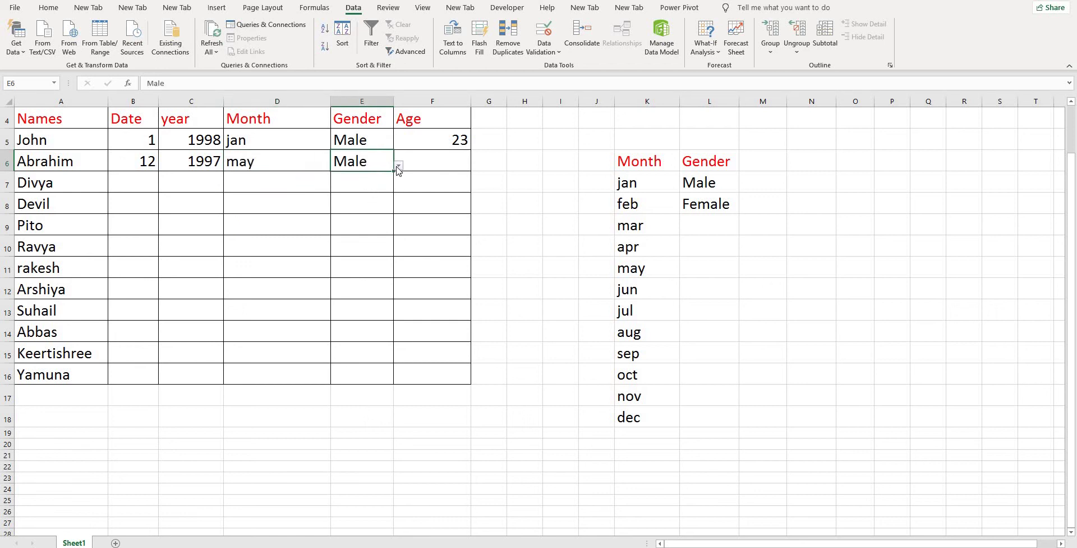
left_click(443, 140)
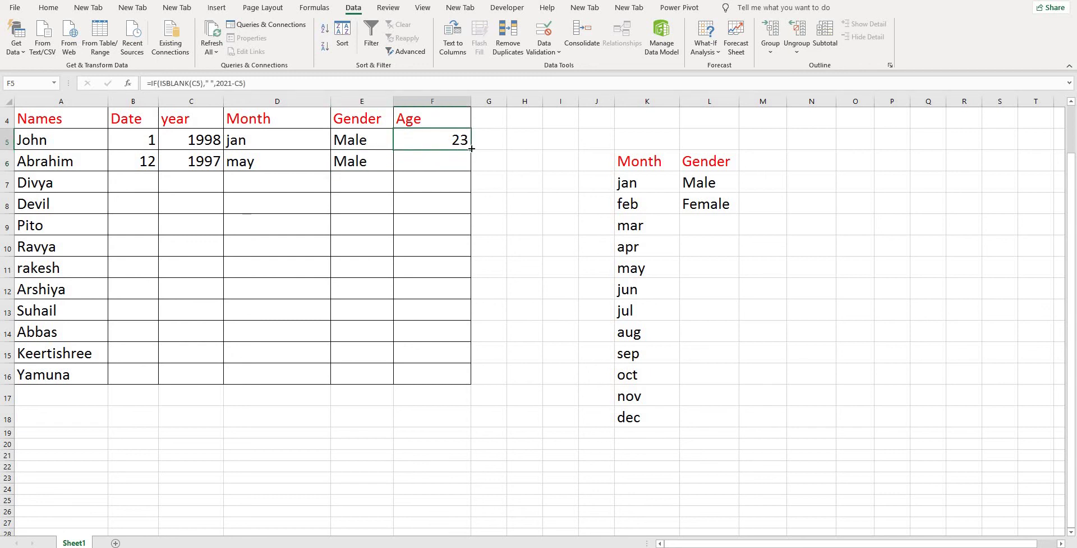
Fill the F5 age formula down to F6 so the second row shows 24
left_click_drag(471, 150, 473, 171)
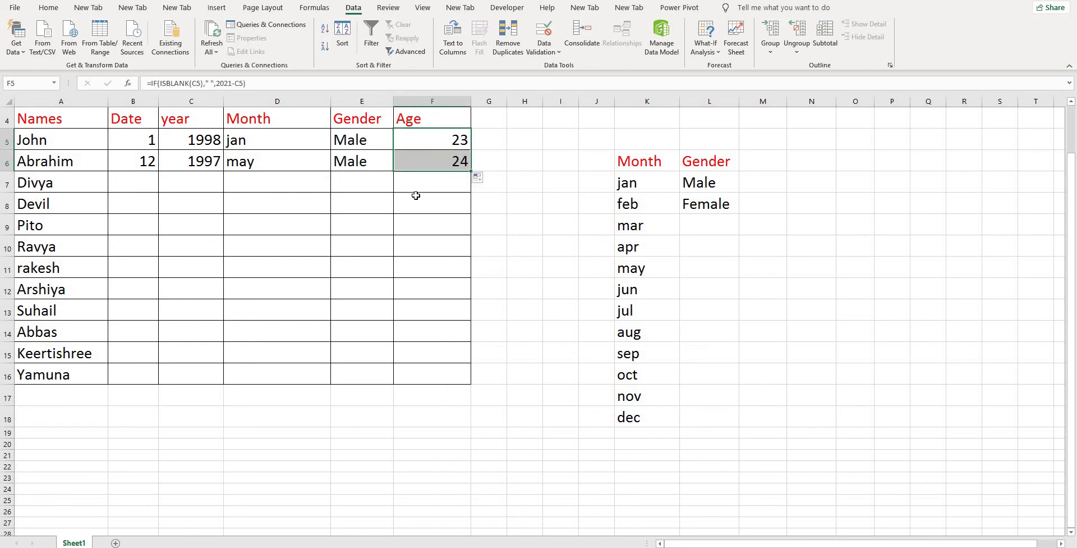